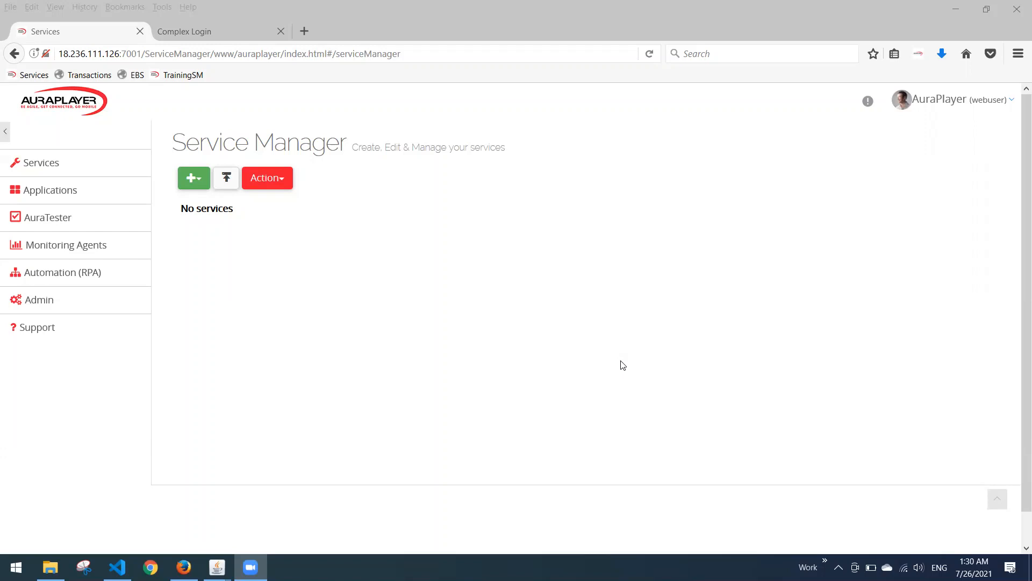
- Switch from the Service Manager through the Complex Login page to the running Oracle Forms window
{"action": "left_click", "coordinate": [194, 31]}
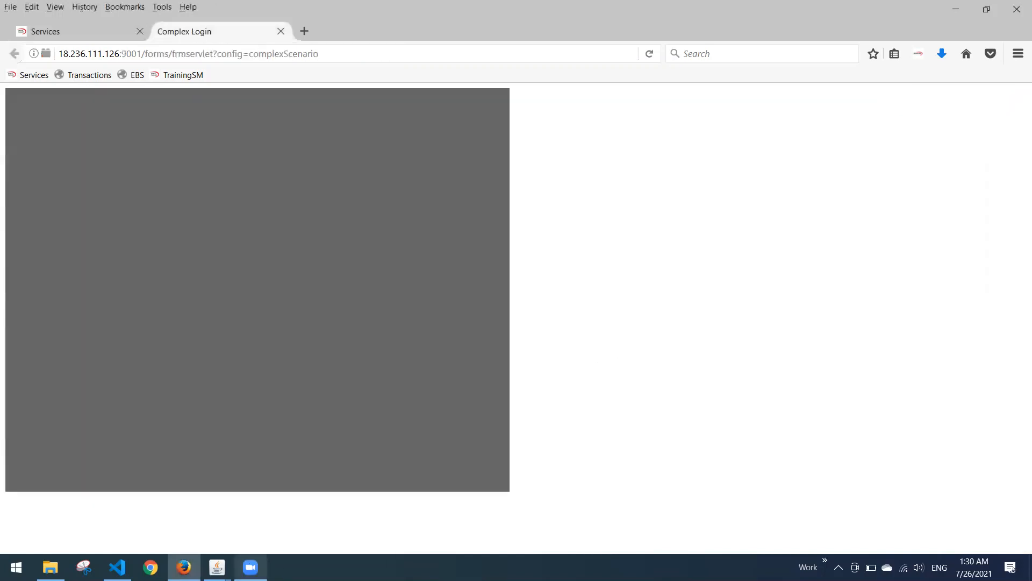
{"action": "left_click", "coordinate": [251, 567]}
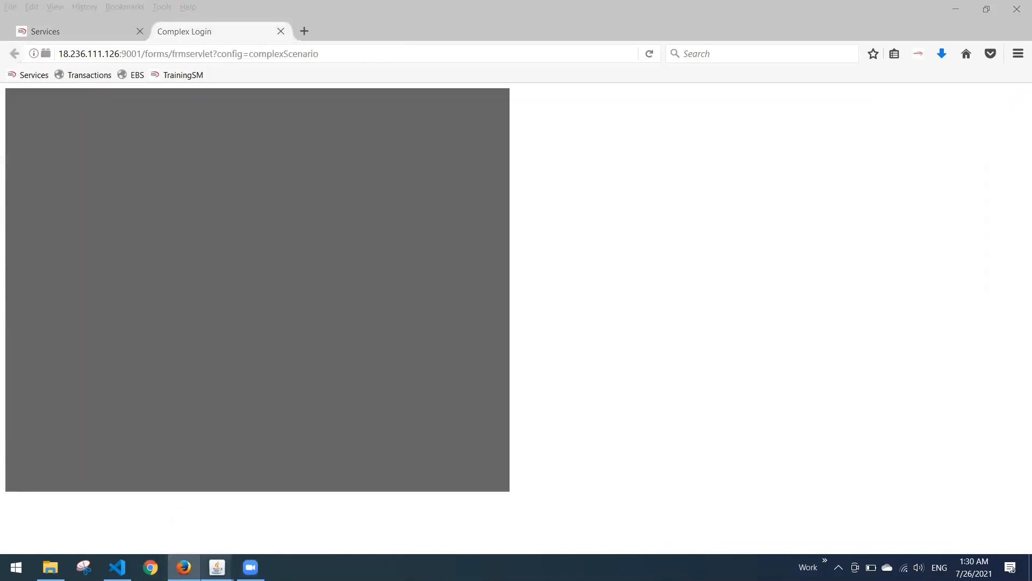
{"action": "mouse_move", "coordinate": [217, 566]}
{"action": "left_click", "coordinate": [264, 507]}
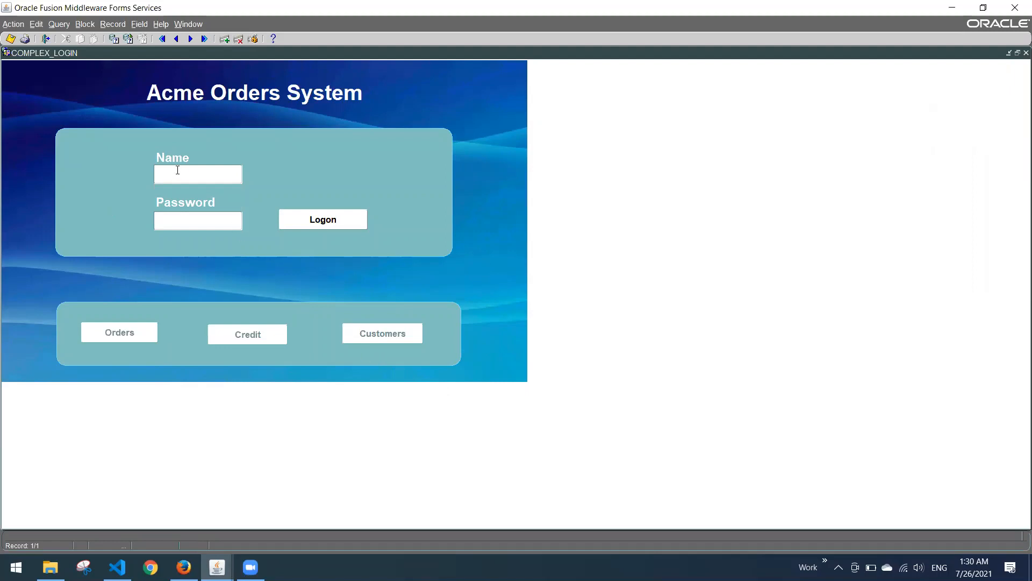
- Try to log on to the Acme Orders System with a first user name and password, and dismiss the alert
{"action": "type", "text": "DARTH"}
{"action": "left_click", "coordinate": [168, 222]}
{"action": "type", "text": "***"}
{"action": "left_click", "coordinate": [317, 225]}
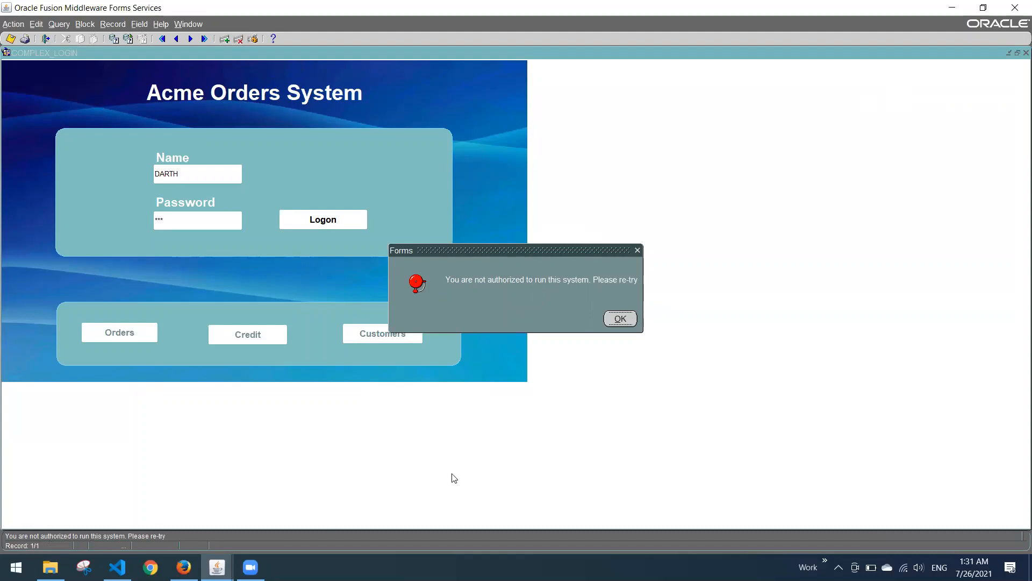
{"action": "left_click", "coordinate": [620, 318]}
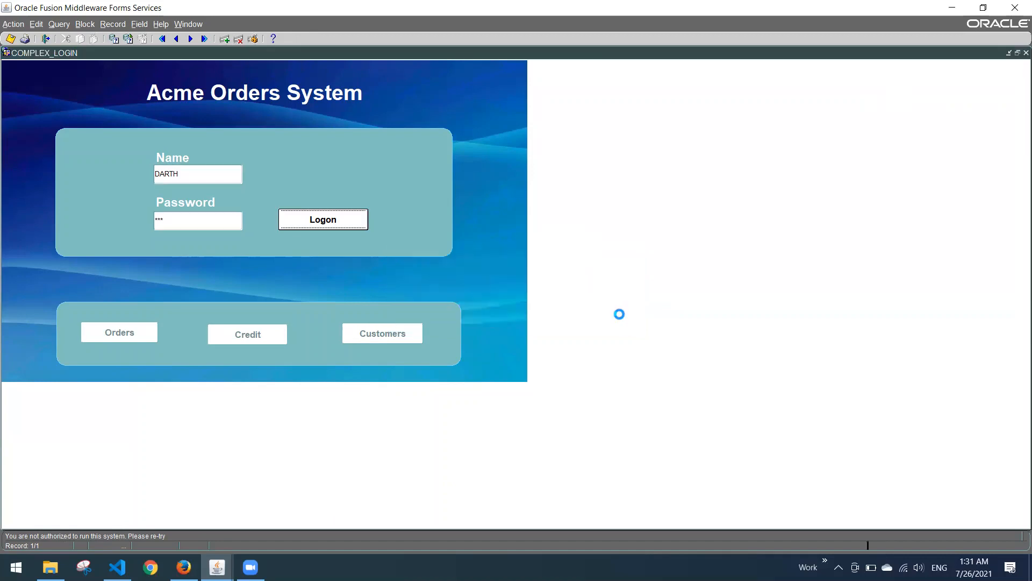
- Replace the credentials with a different user name and password and log on to the Acme Orders System
{"action": "double_click", "coordinate": [195, 173]}
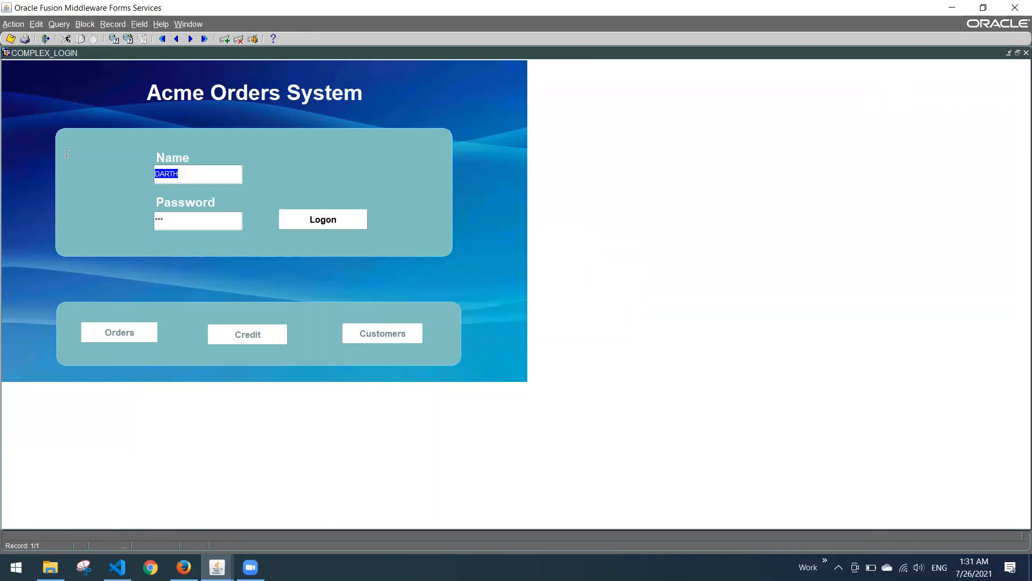
{"action": "type", "text": "MIA"}
{"action": "left_click_drag", "start_coordinate": [180, 221], "coordinate": [54, 198]}
{"action": "type", "text": "******"}
{"action": "left_click", "coordinate": [312, 225]}
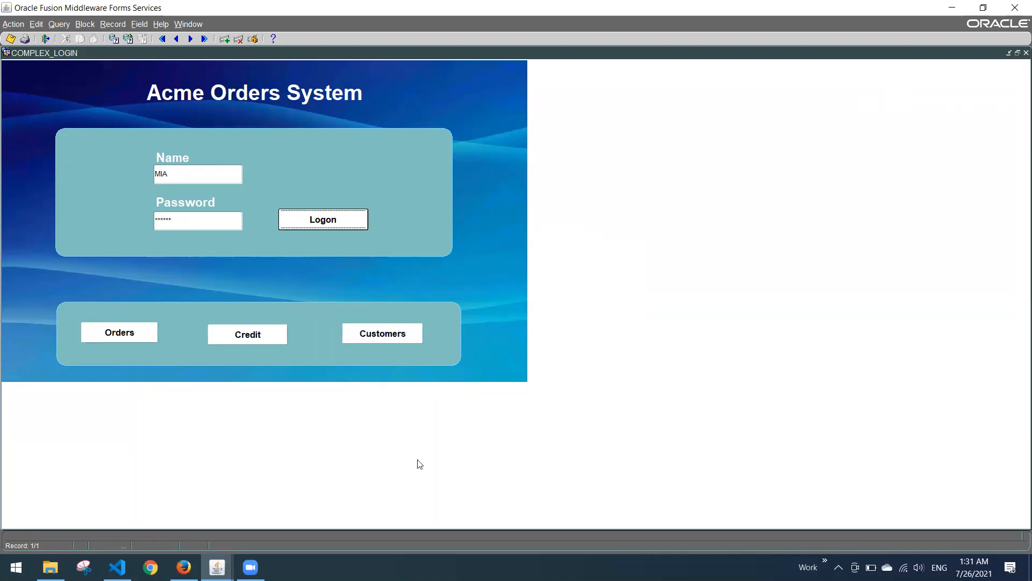
- View the customer list and the orders by customer, returning to the Acme Orders System form after each
{"action": "left_click", "coordinate": [395, 334]}
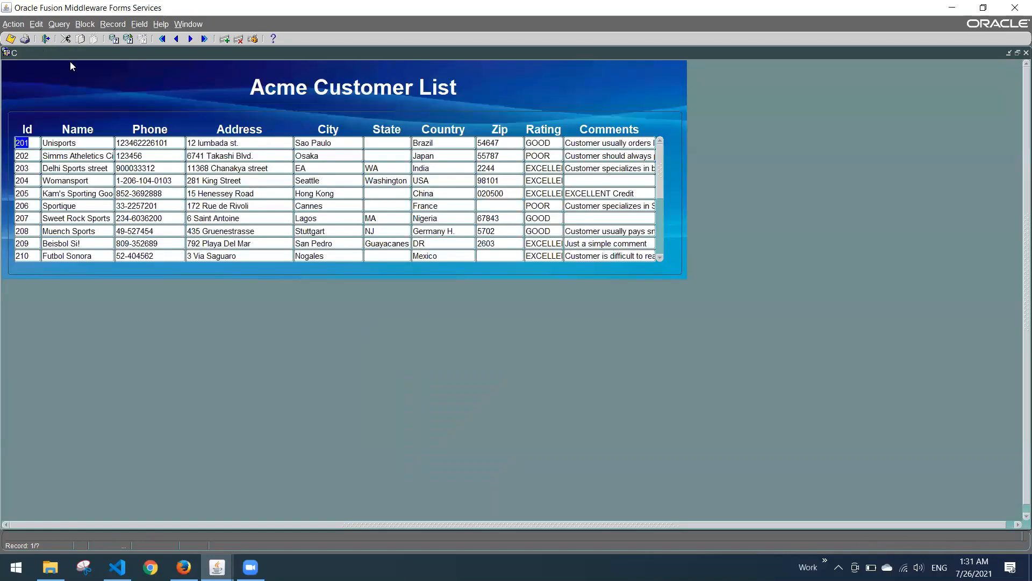
{"action": "left_click", "coordinate": [46, 40]}
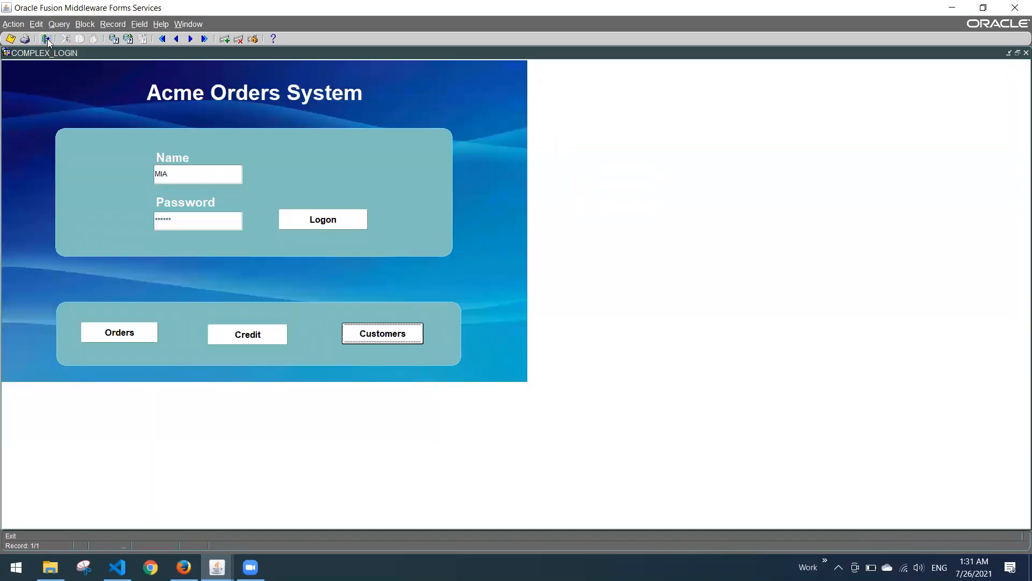
{"action": "left_click", "coordinate": [93, 333]}
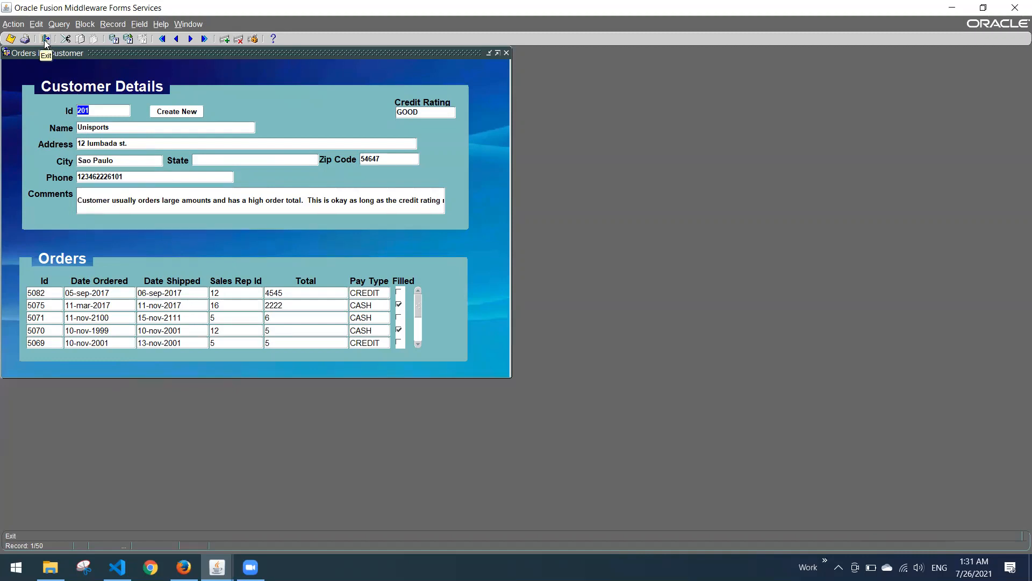
{"action": "left_click", "coordinate": [45, 41]}
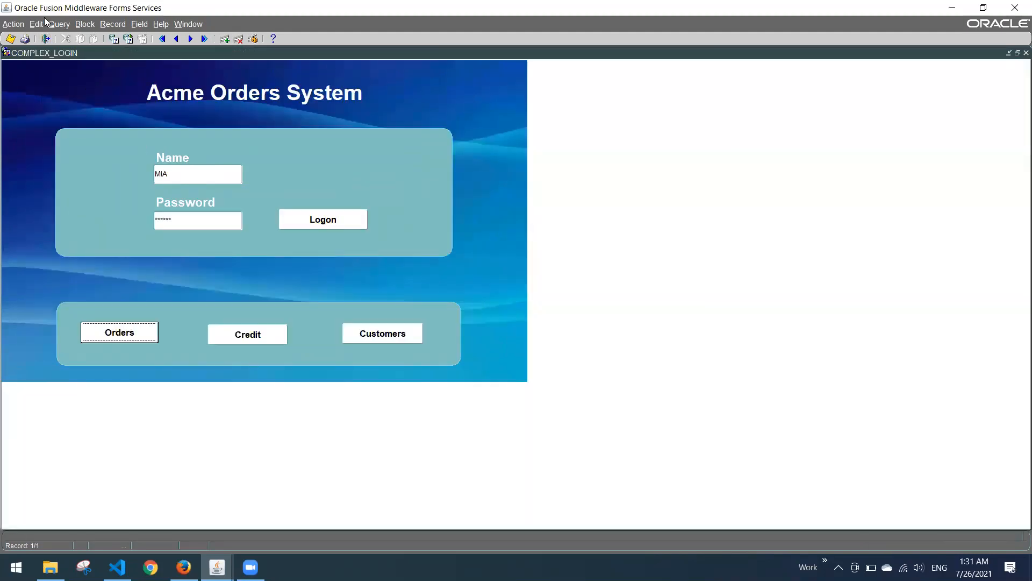
- Exit the Acme Orders System form and close its Complex Login page
{"action": "left_click", "coordinate": [45, 39]}
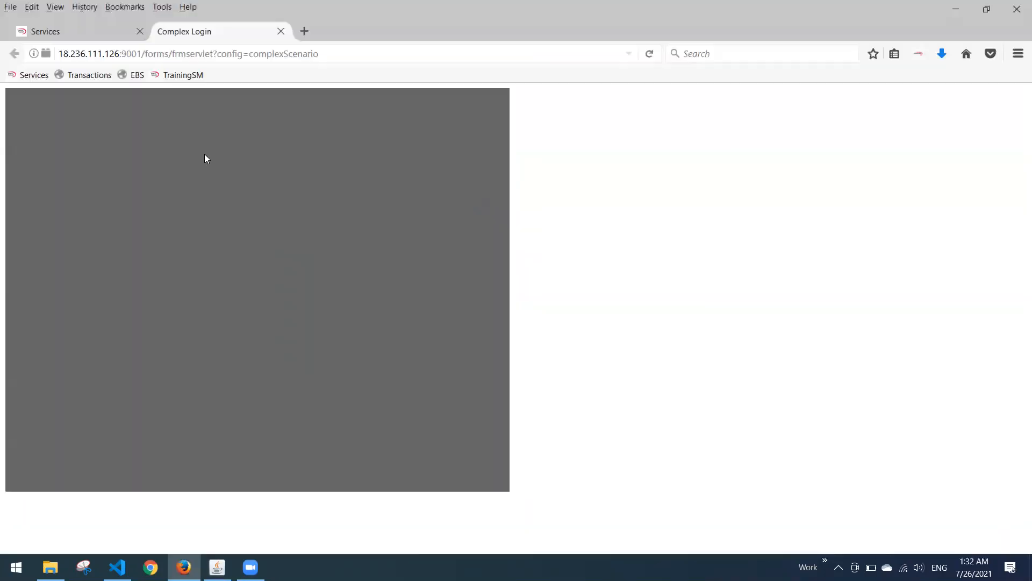
{"action": "left_click", "coordinate": [281, 31]}
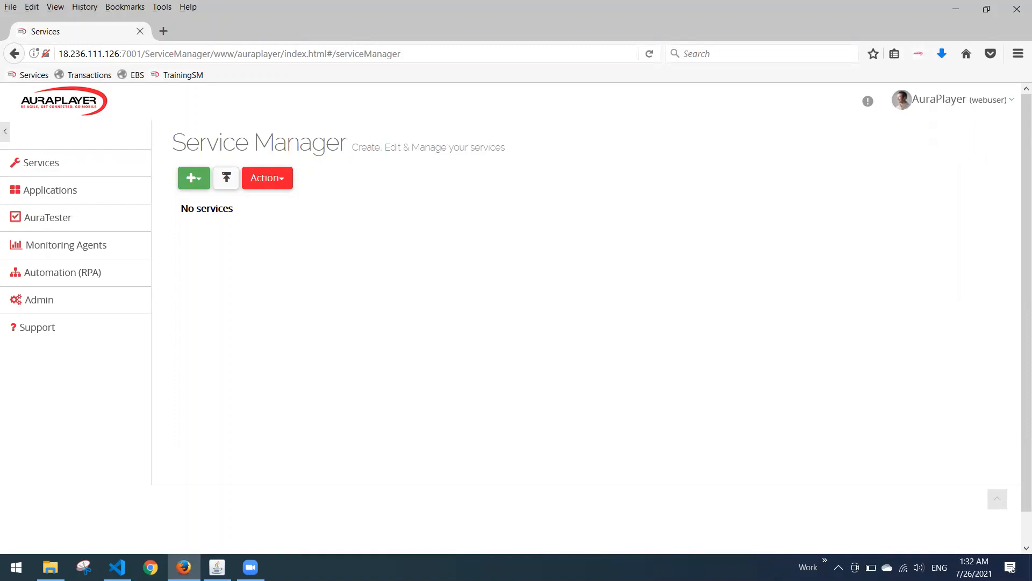
- Create a new Forms service recording in the Service Manager and name it loginAndGetCustomer
{"action": "left_click", "coordinate": [196, 179]}
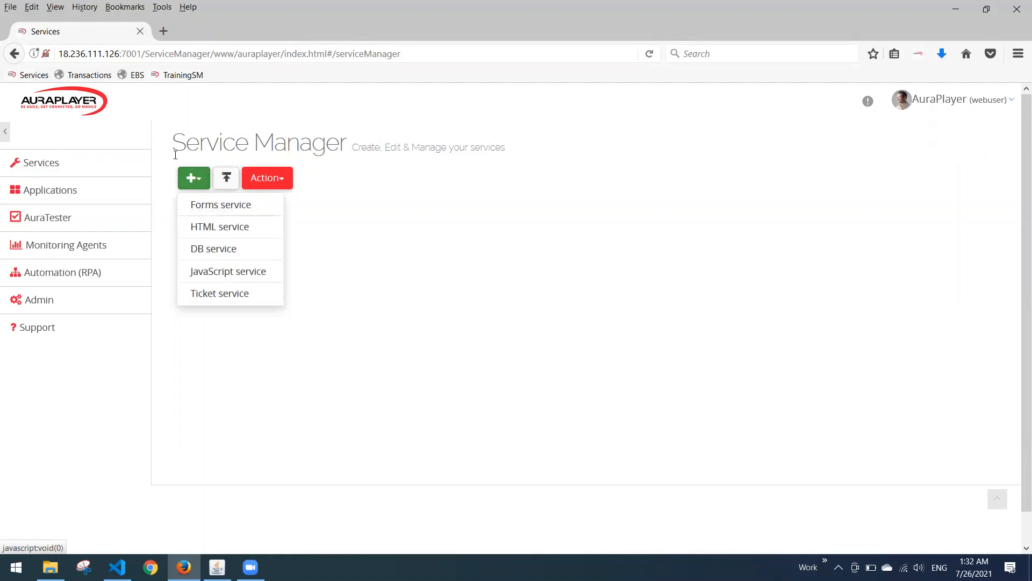
{"action": "left_click", "coordinate": [61, 173]}
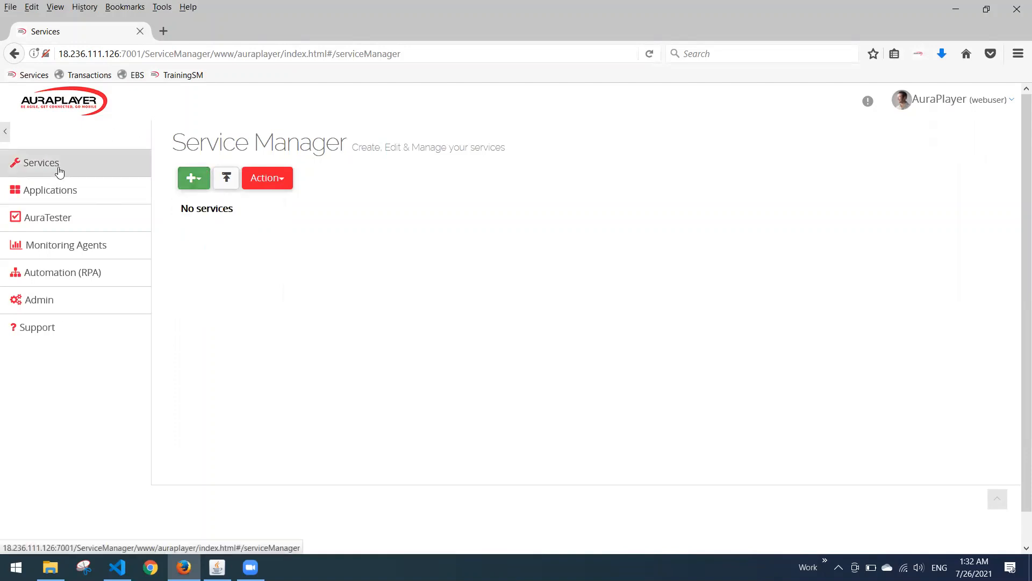
{"action": "left_click", "coordinate": [195, 183]}
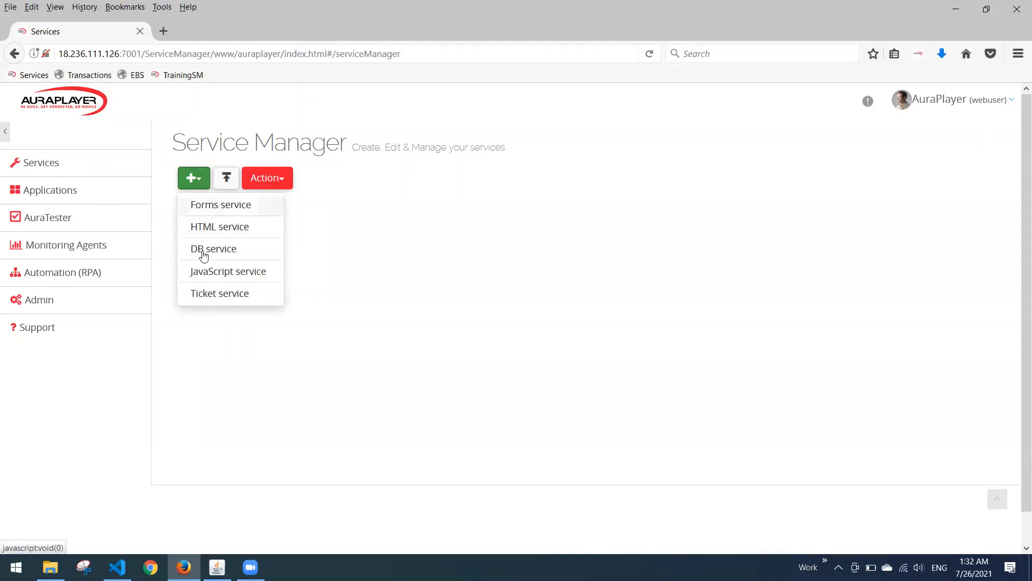
{"action": "left_click", "coordinate": [232, 214]}
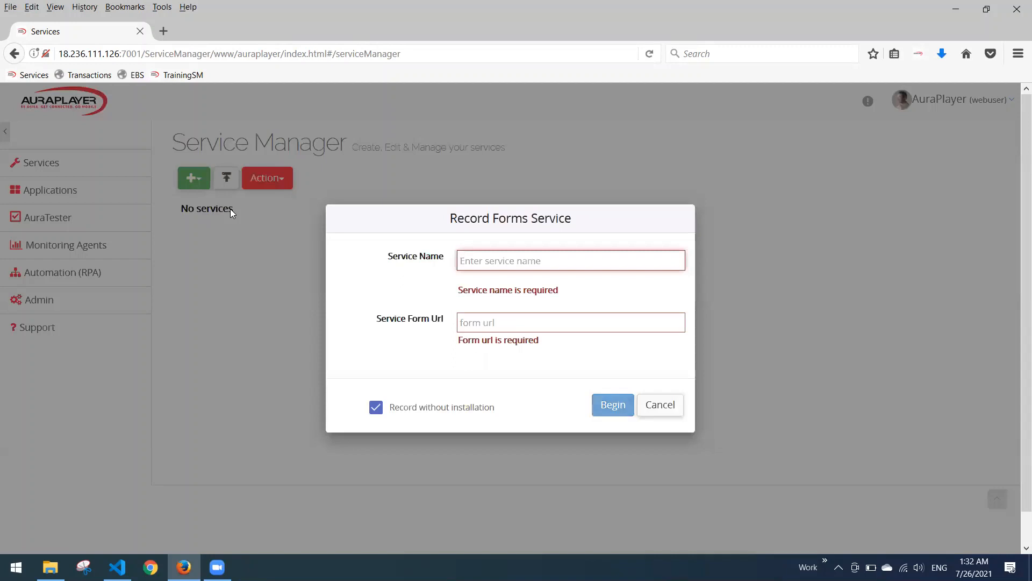
{"action": "left_click", "coordinate": [469, 255]}
{"action": "type", "text": "login"}
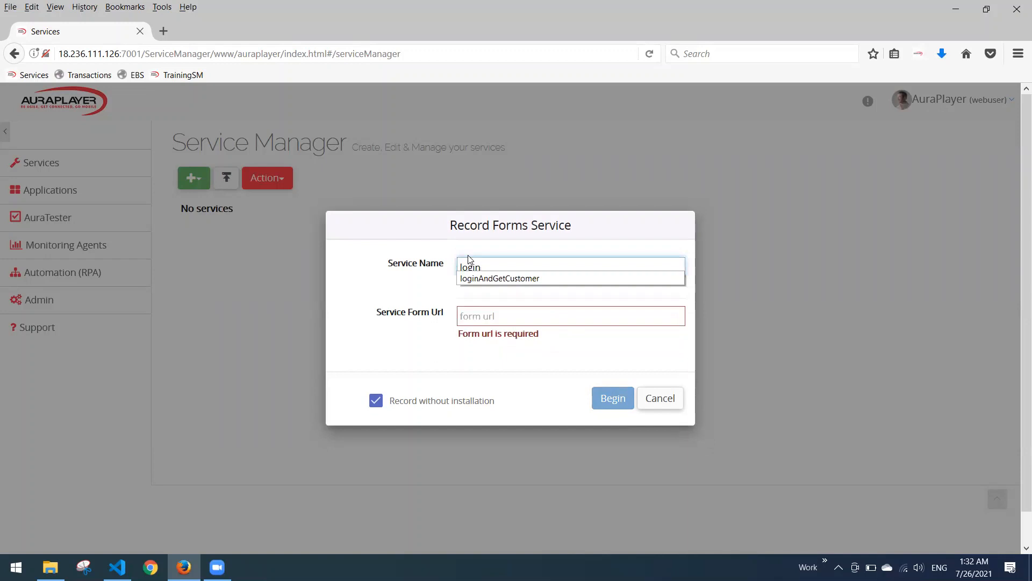
{"action": "key", "text": "Down"}
{"action": "key", "text": "Return"}
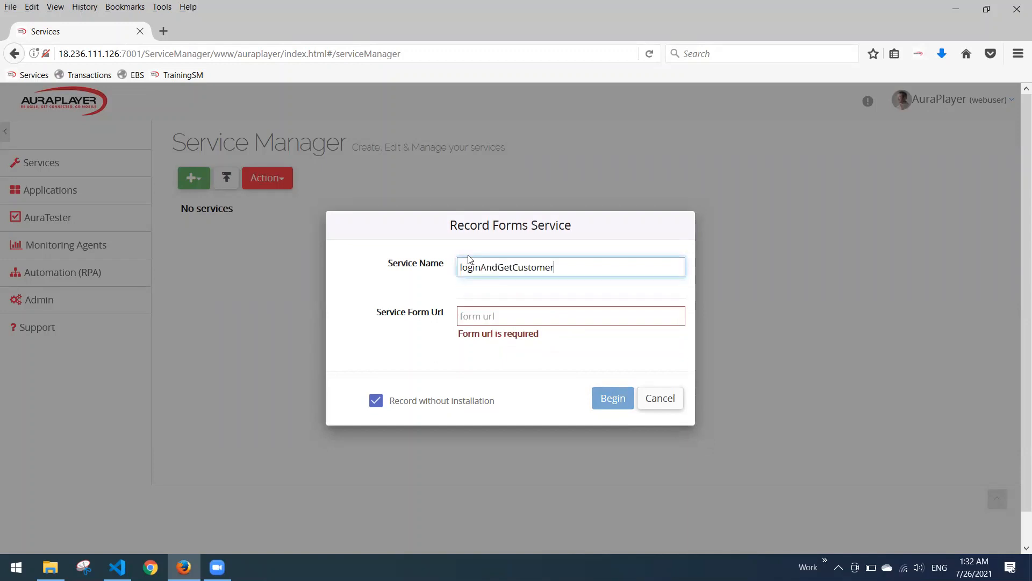
{"action": "left_click", "coordinate": [480, 318]}
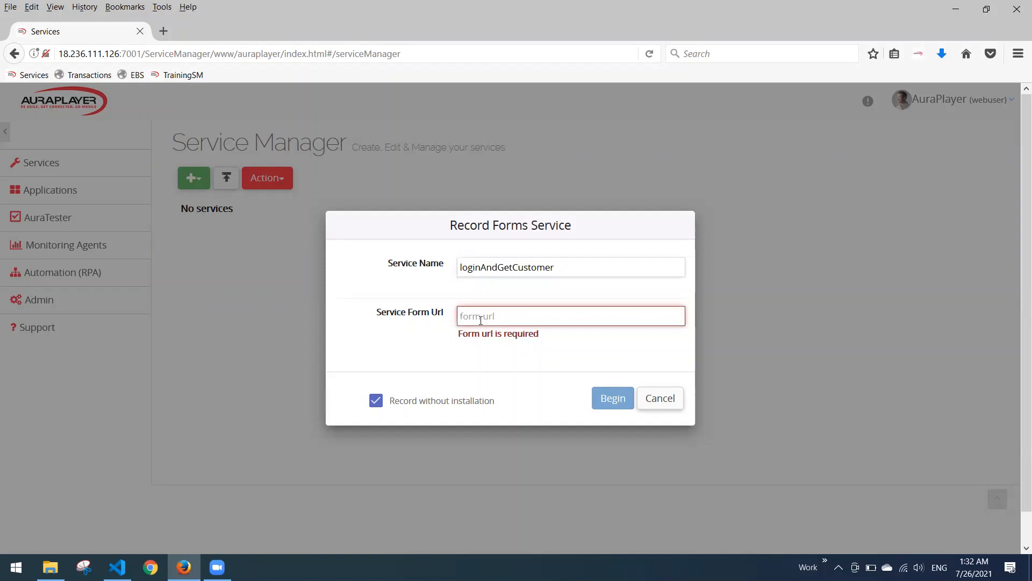
{"action": "type", "text": "http://18.236.111.126:9001/forms/frmservlet?config=complexScenario"}
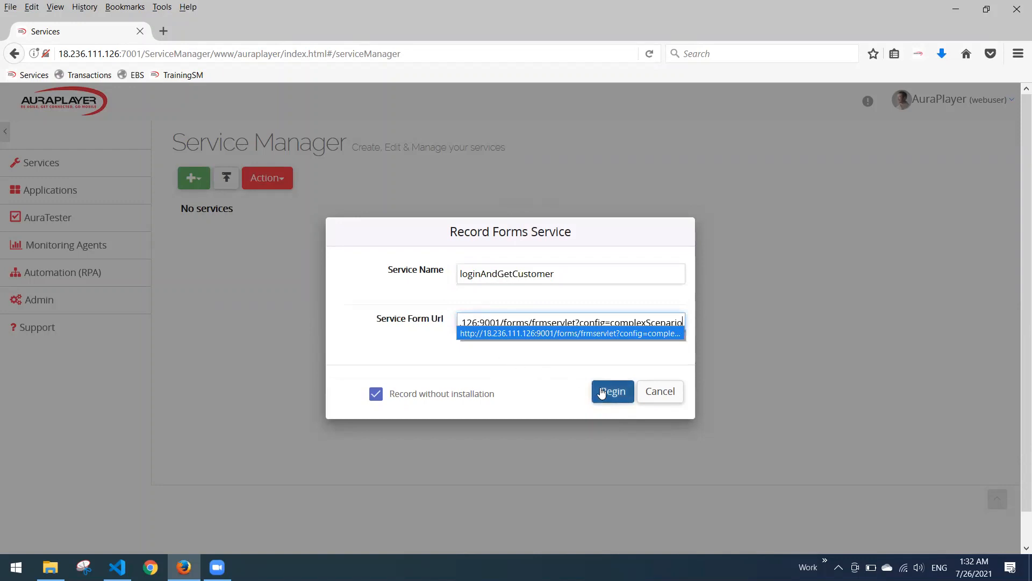
{"action": "left_click", "coordinate": [602, 393]}
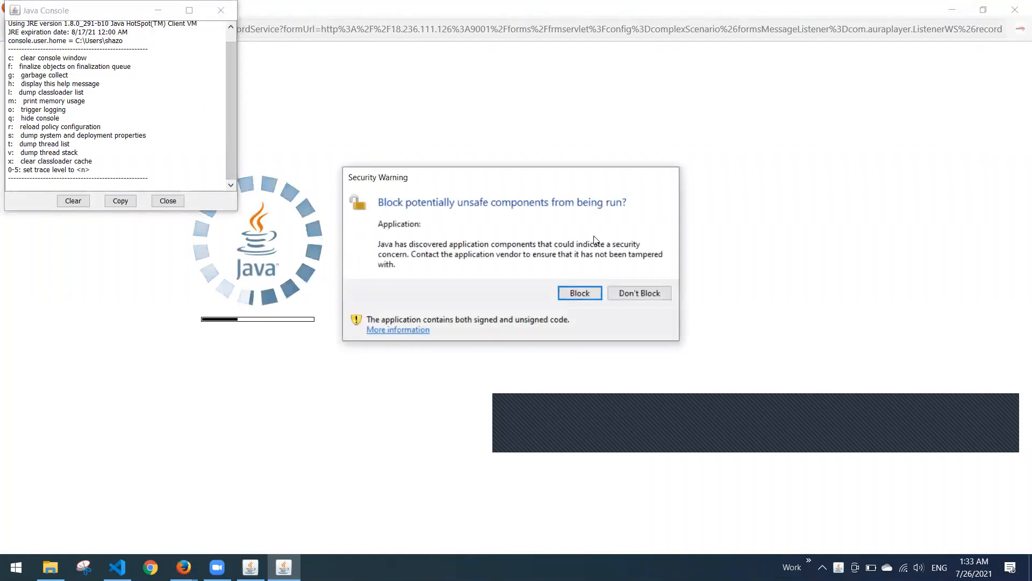
- Let the Java application components run unblocked and allow the Java Web Launcher through the Windows firewall
{"action": "left_click", "coordinate": [648, 294]}
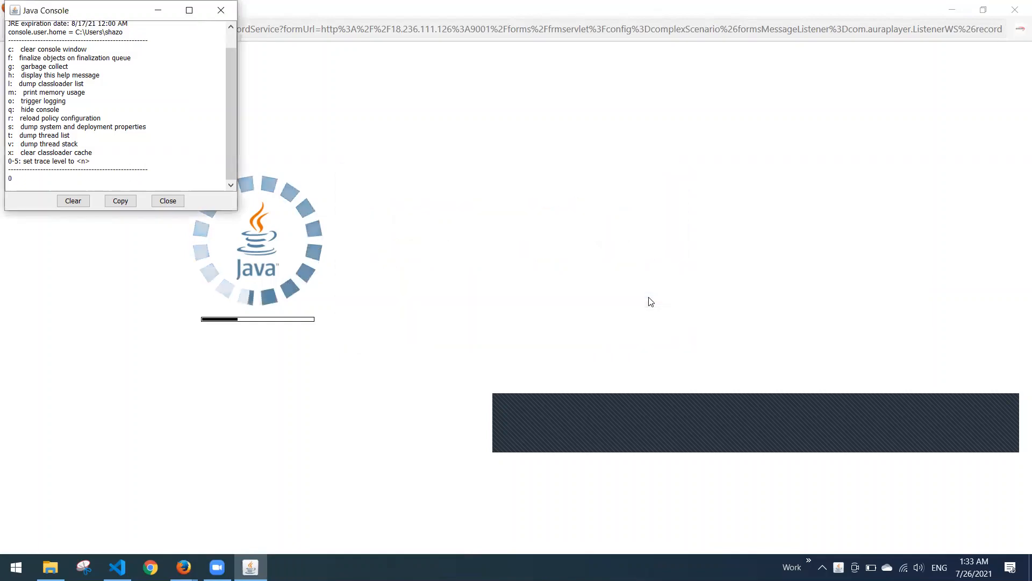
{"action": "left_click", "coordinate": [561, 339]}
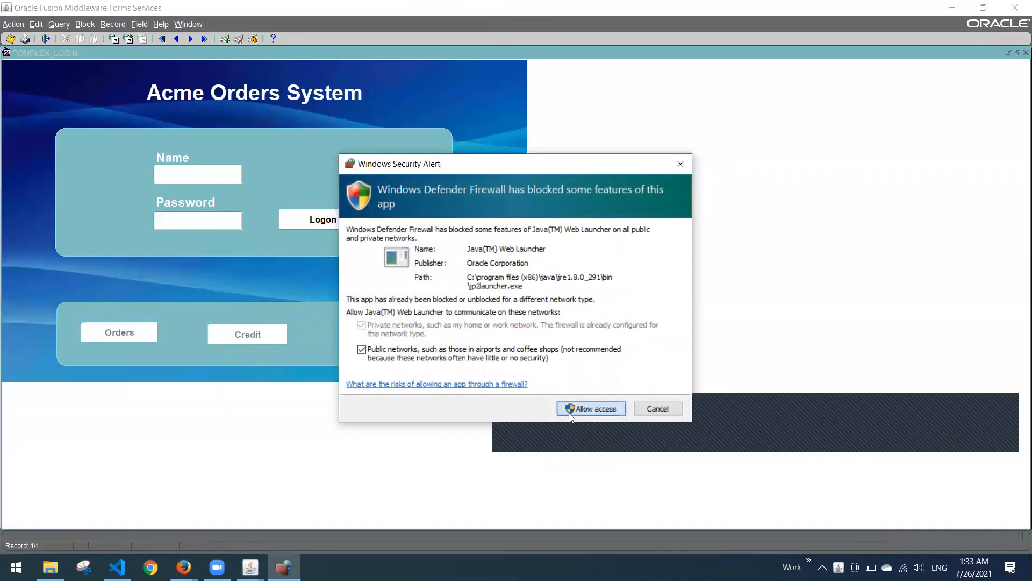
{"action": "left_click", "coordinate": [571, 410]}
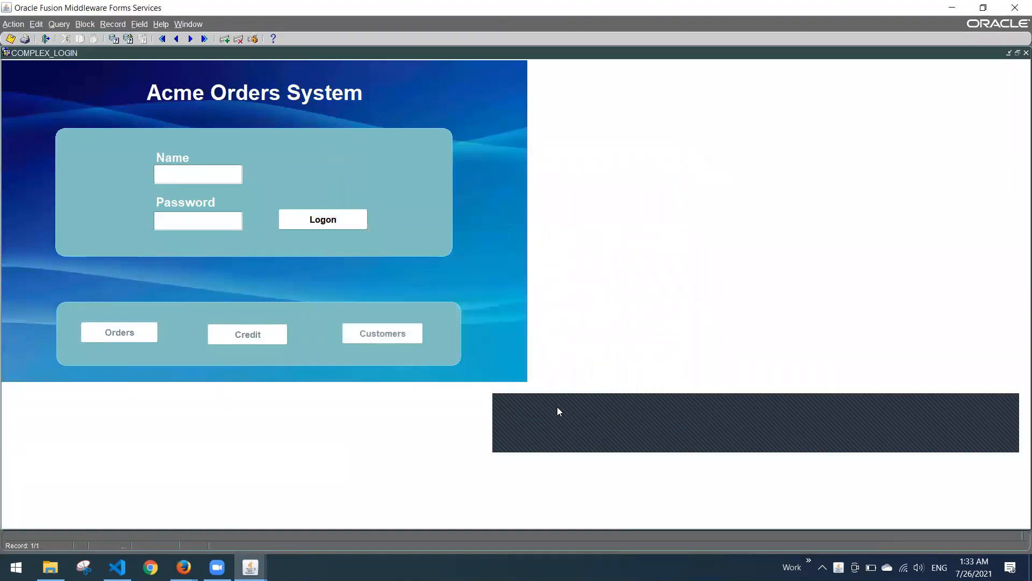
- Look at the recording controls for loginAndGetCustomer in the Service Manager and return to the Oracle Forms window
{"action": "left_click", "coordinate": [183, 568]}
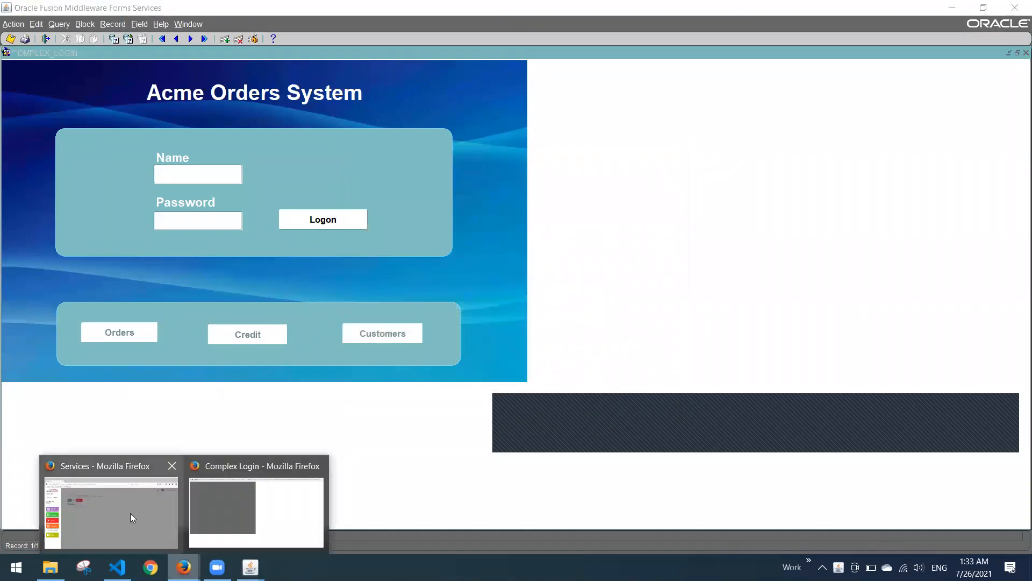
{"action": "left_click", "coordinate": [130, 518]}
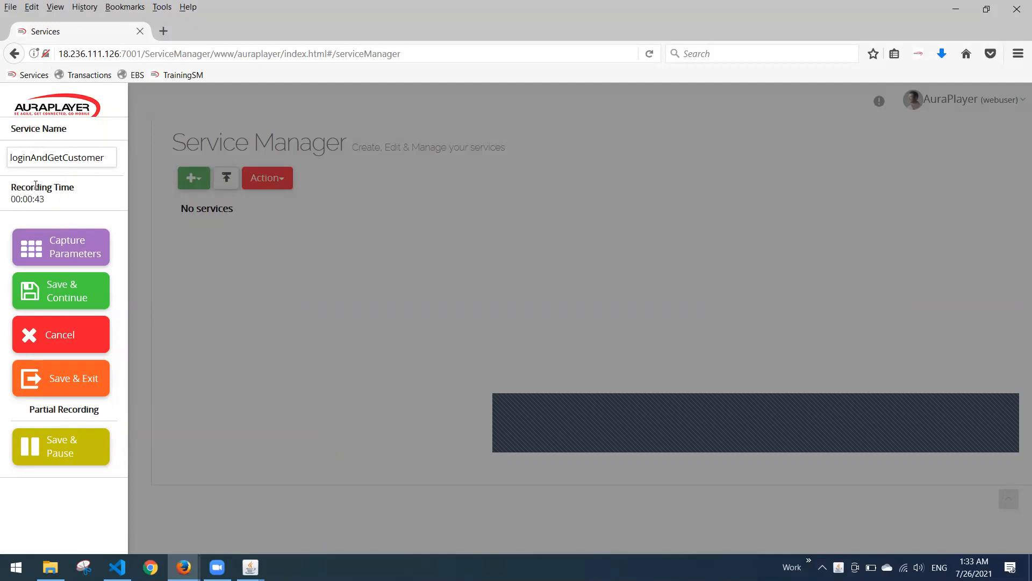
{"action": "left_click", "coordinate": [250, 566]}
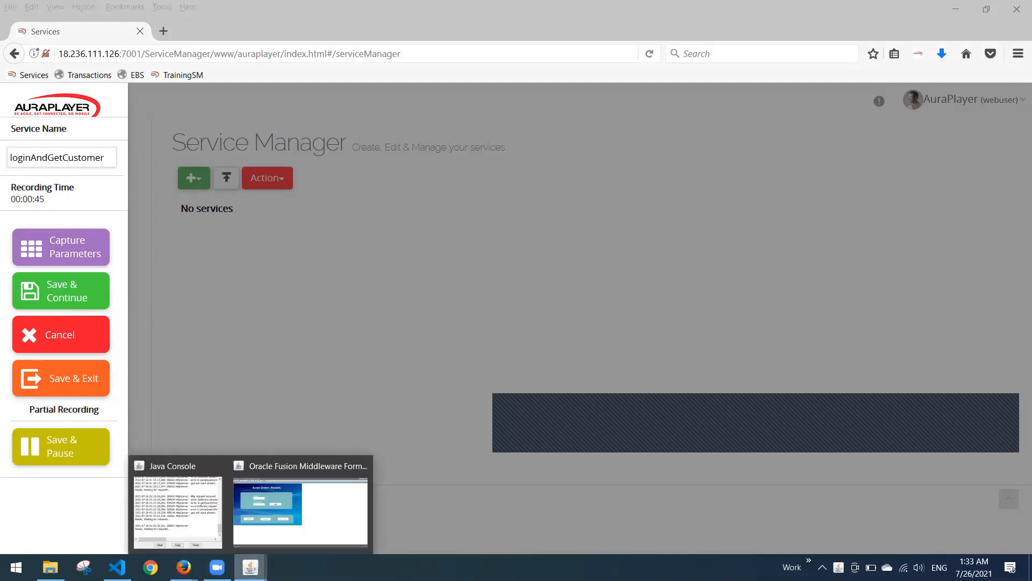
{"action": "left_click", "coordinate": [296, 511]}
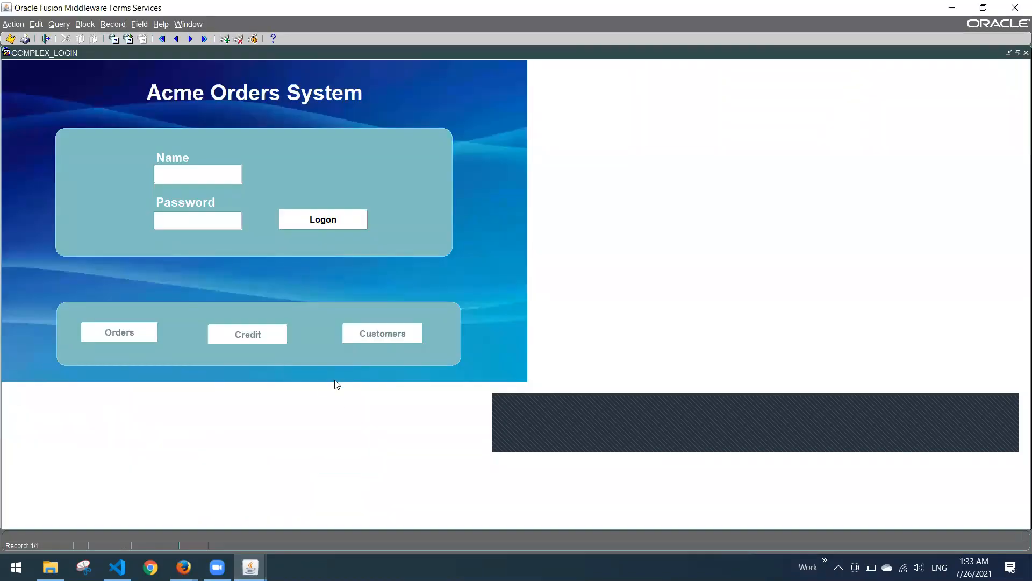
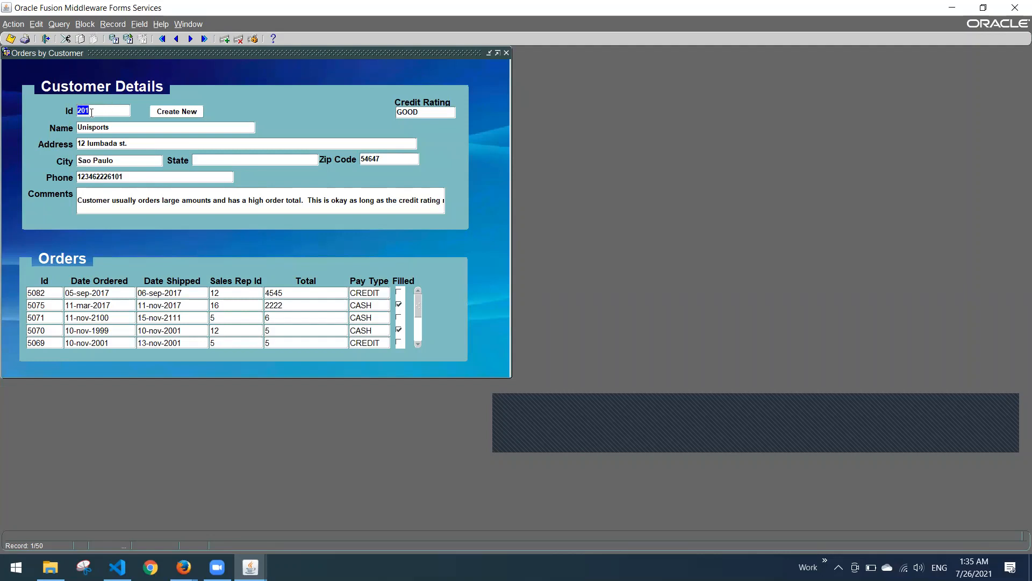
- Visit the customer's Id and Credit Rating fields, and save and exit the recording from the Service Manager
{"action": "left_click", "coordinate": [92, 112]}
{"action": "left_click", "coordinate": [439, 110]}
{"action": "mouse_move", "coordinate": [183, 568]}
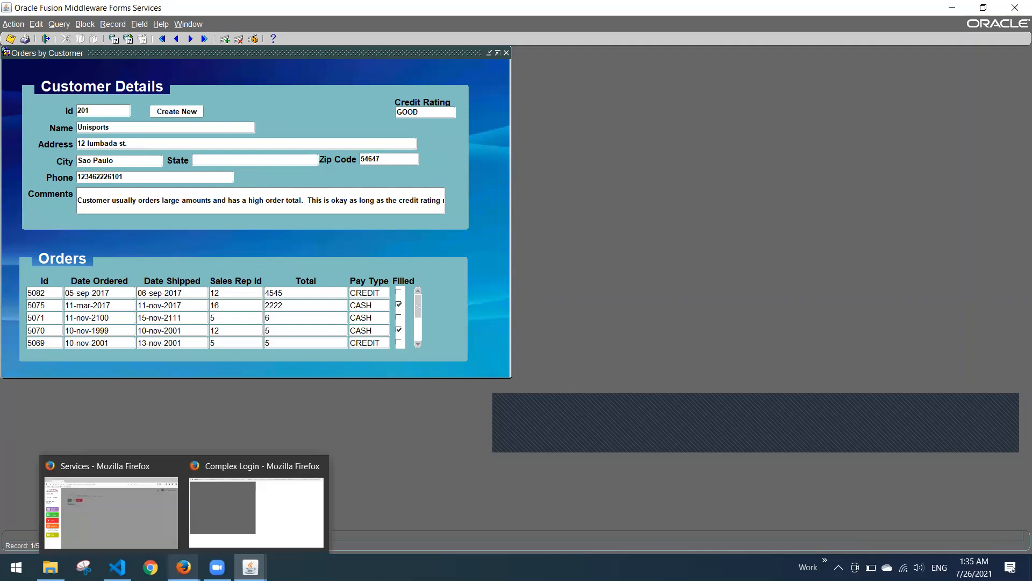
{"action": "left_click", "coordinate": [145, 510]}
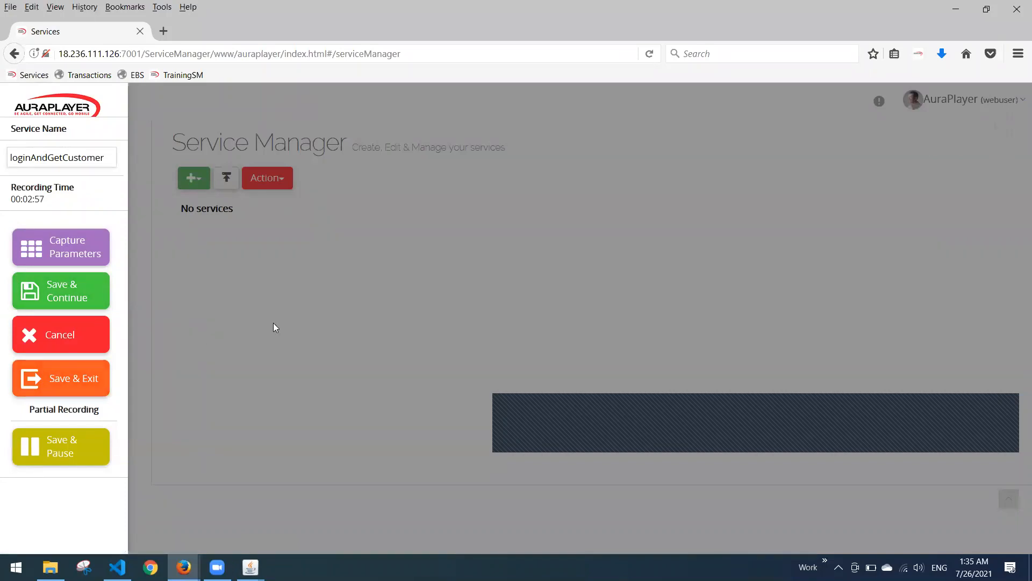
{"action": "left_click", "coordinate": [56, 386]}
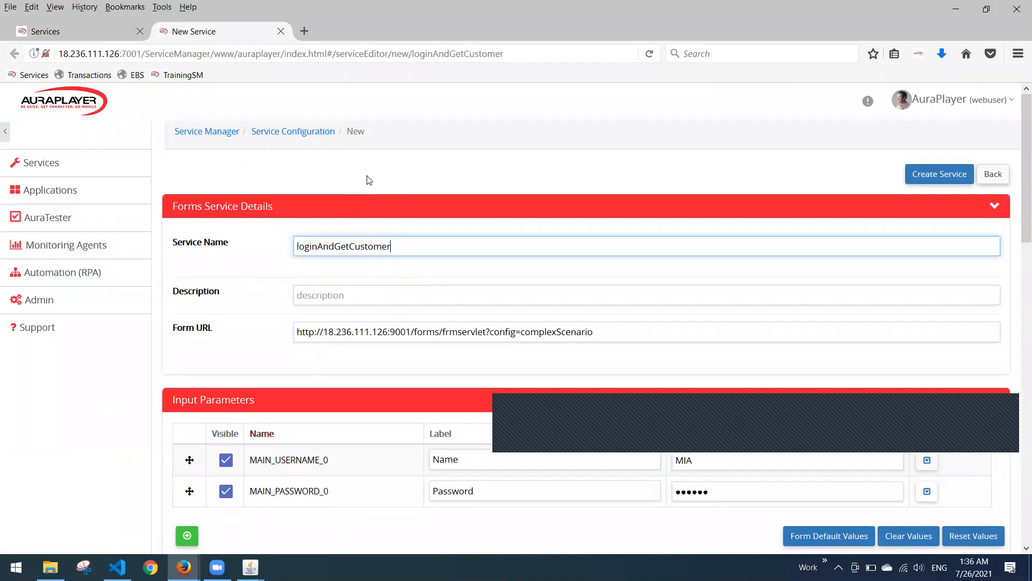
- Review the new service's details, input parameters and output parameters
{"action": "scroll", "coordinate": [367, 177], "scroll_direction": "down", "scroll_amount": 3}
{"action": "scroll", "coordinate": [366, 177], "scroll_direction": "up", "scroll_amount": 3}
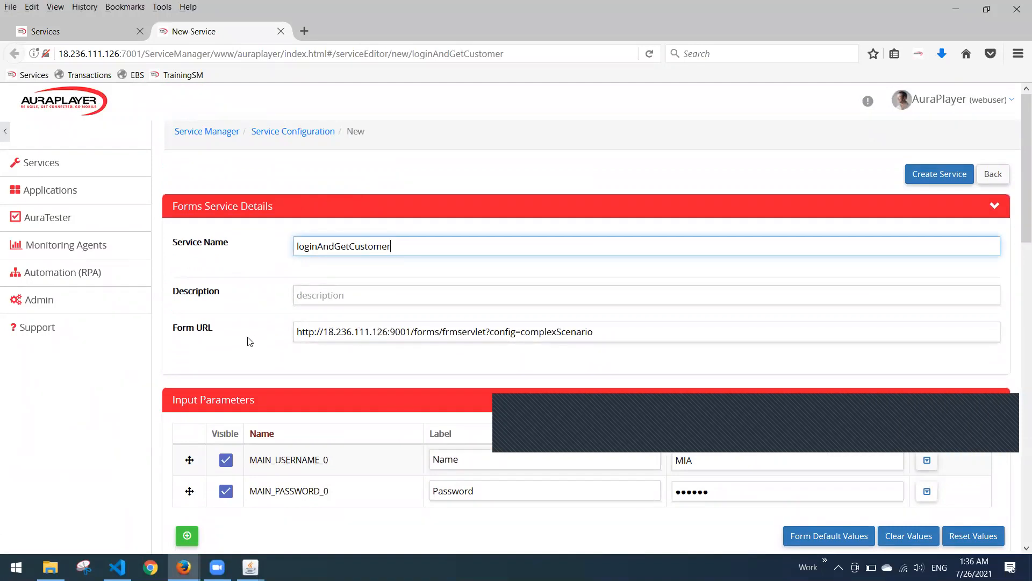
{"action": "scroll", "coordinate": [248, 342], "scroll_direction": "down", "scroll_amount": 2}
{"action": "scroll", "coordinate": [247, 341], "scroll_direction": "down", "scroll_amount": 3}
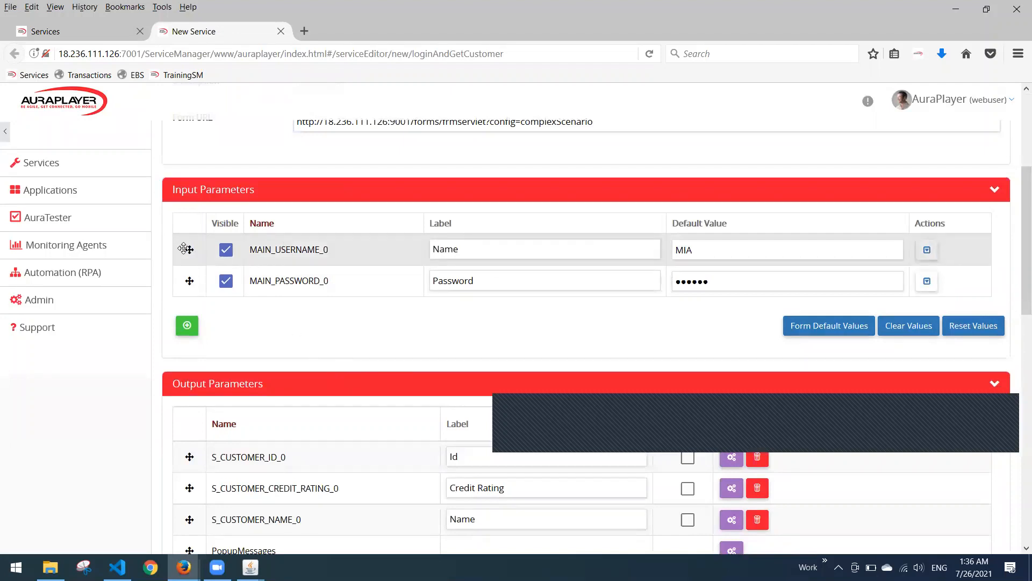
- Examine the order, labels and default values of the input parameters and the customer and message fields among the output parameters
{"action": "left_click_drag", "start_coordinate": [189, 282], "coordinate": [181, 230]}
{"action": "left_click", "coordinate": [460, 249]}
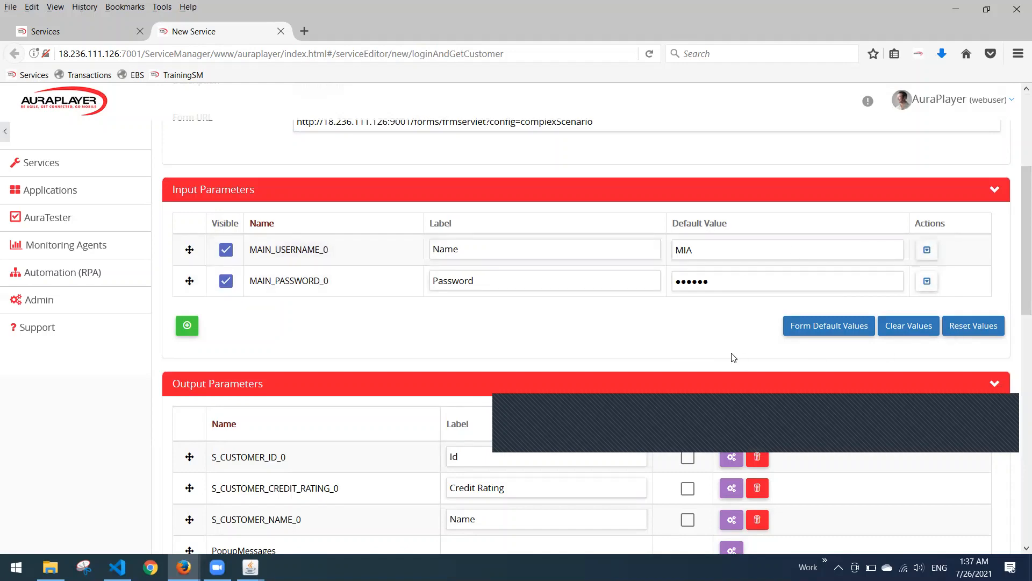
{"action": "scroll", "coordinate": [713, 340], "scroll_direction": "down", "scroll_amount": 5}
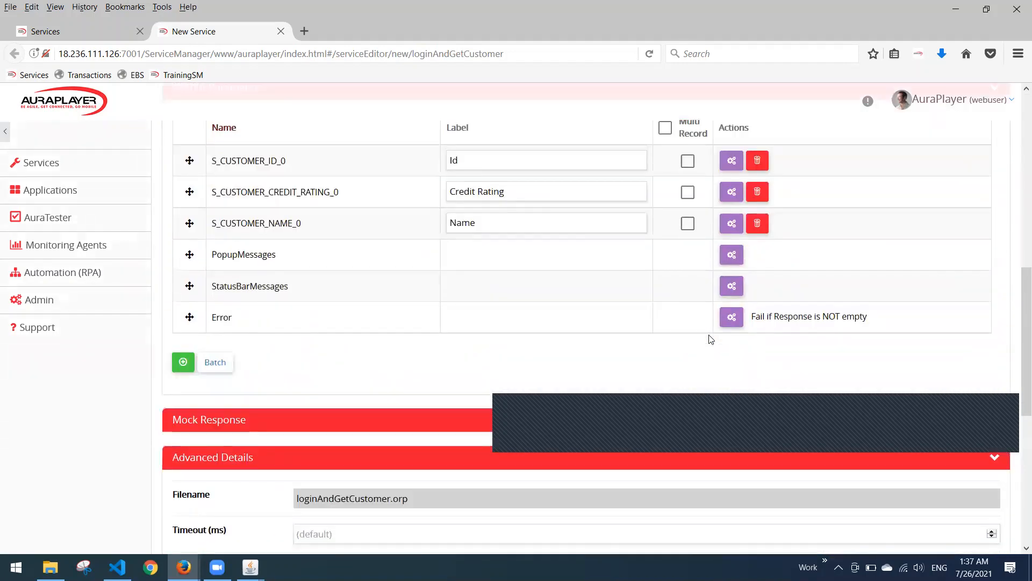
{"action": "scroll", "coordinate": [711, 340], "scroll_direction": "up", "scroll_amount": 2}
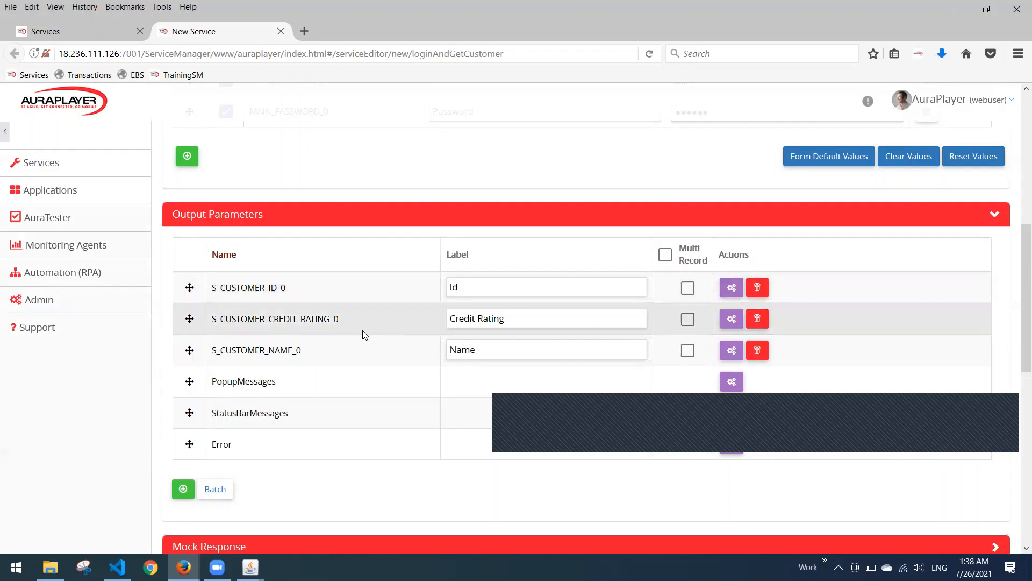
{"action": "scroll", "coordinate": [363, 335], "scroll_direction": "down", "scroll_amount": 3}
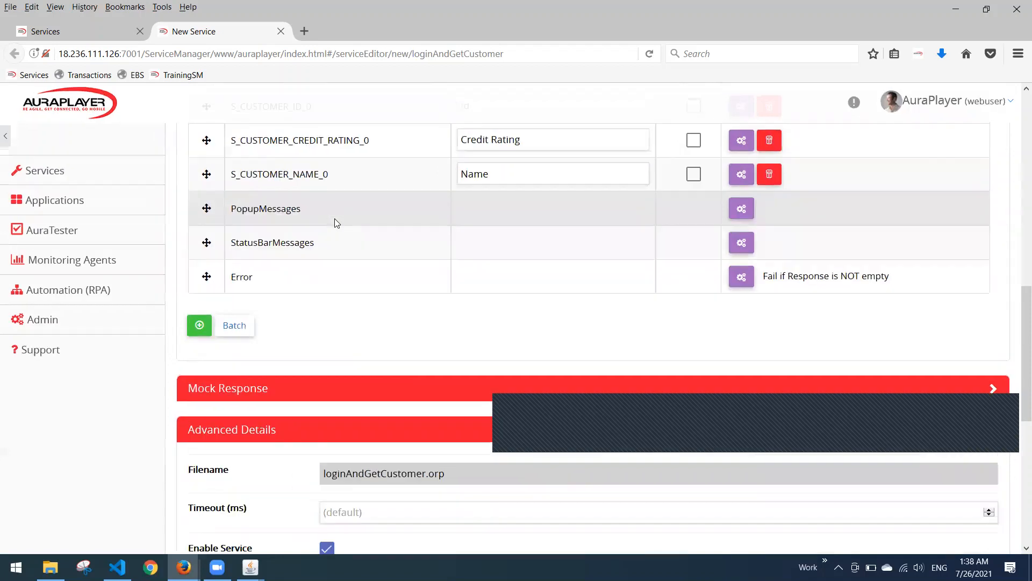
{"action": "key", "text": "ctrl+plus"}
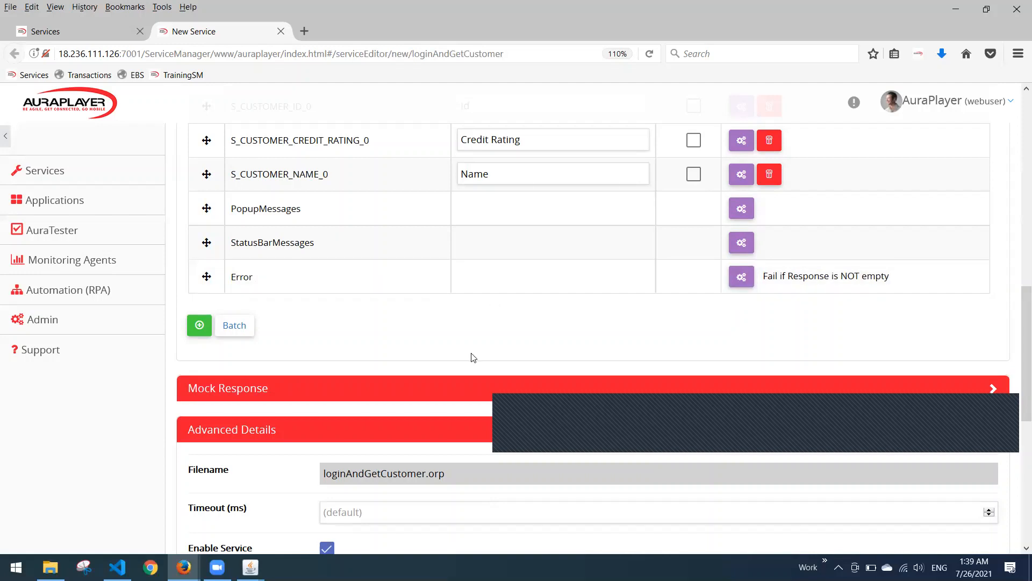
{"action": "scroll", "coordinate": [473, 358], "scroll_direction": "down", "scroll_amount": 5}
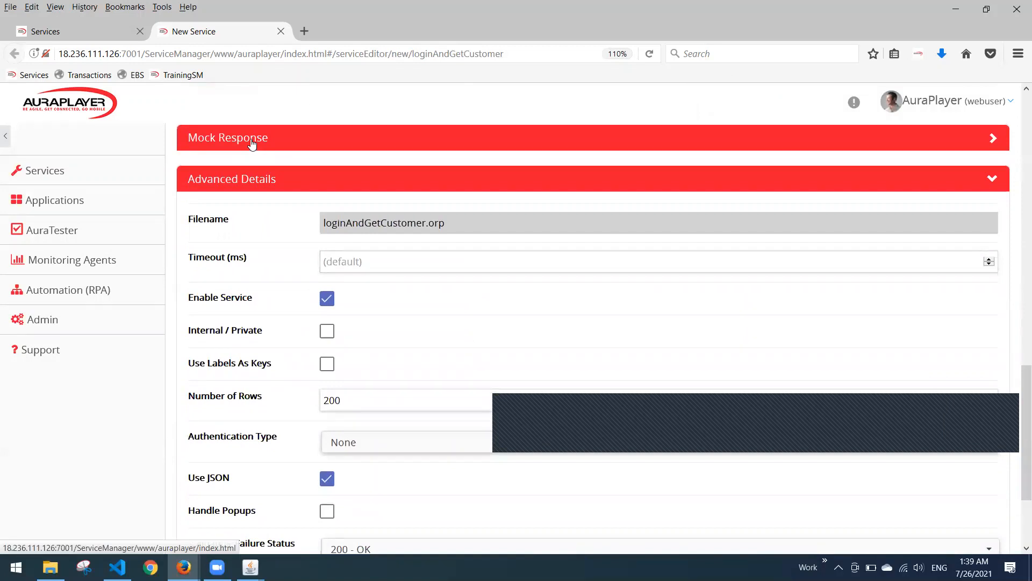
- Check the mock response and advanced details, and create the loginAndGetCustomer service with its default settings
{"action": "left_click", "coordinate": [251, 141]}
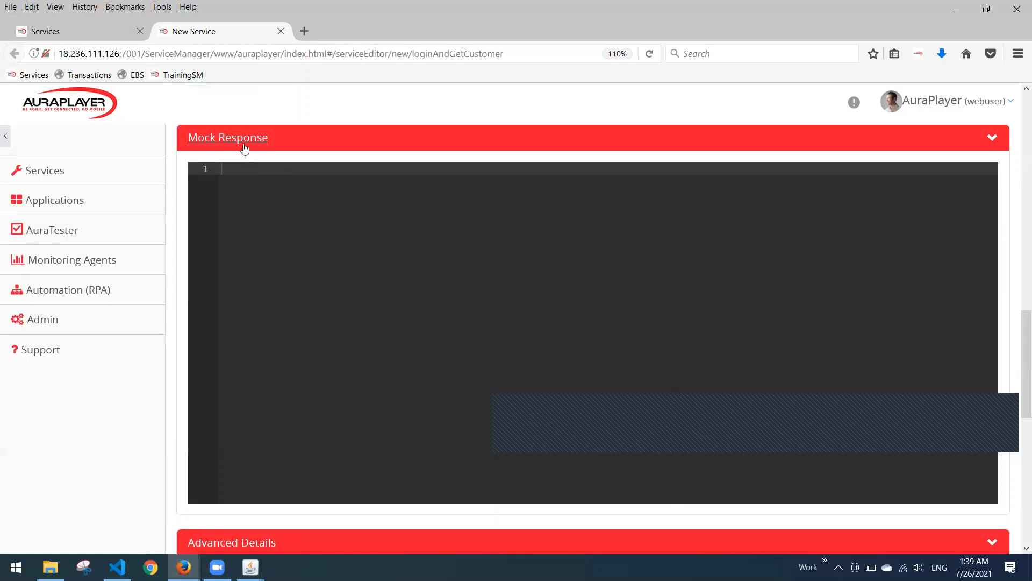
{"action": "left_click", "coordinate": [266, 140]}
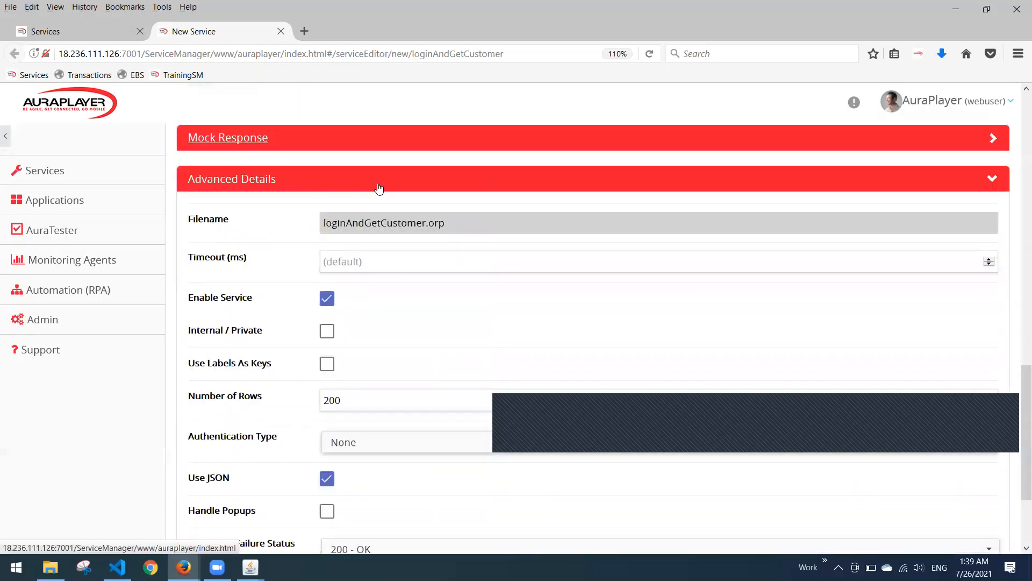
{"action": "scroll", "coordinate": [376, 188], "scroll_direction": "down", "scroll_amount": 2}
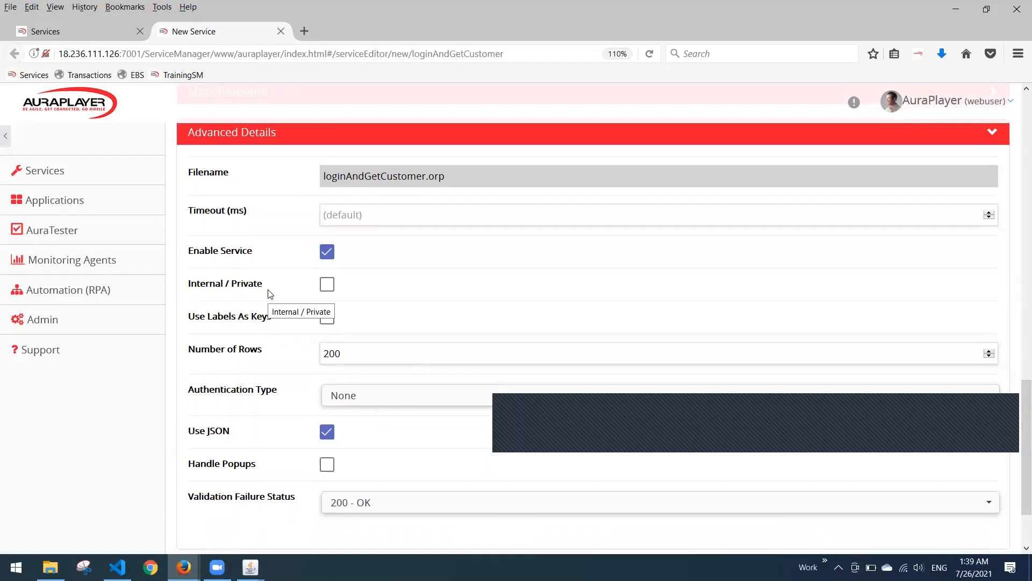
{"action": "scroll", "coordinate": [270, 293], "scroll_direction": "down", "scroll_amount": 2}
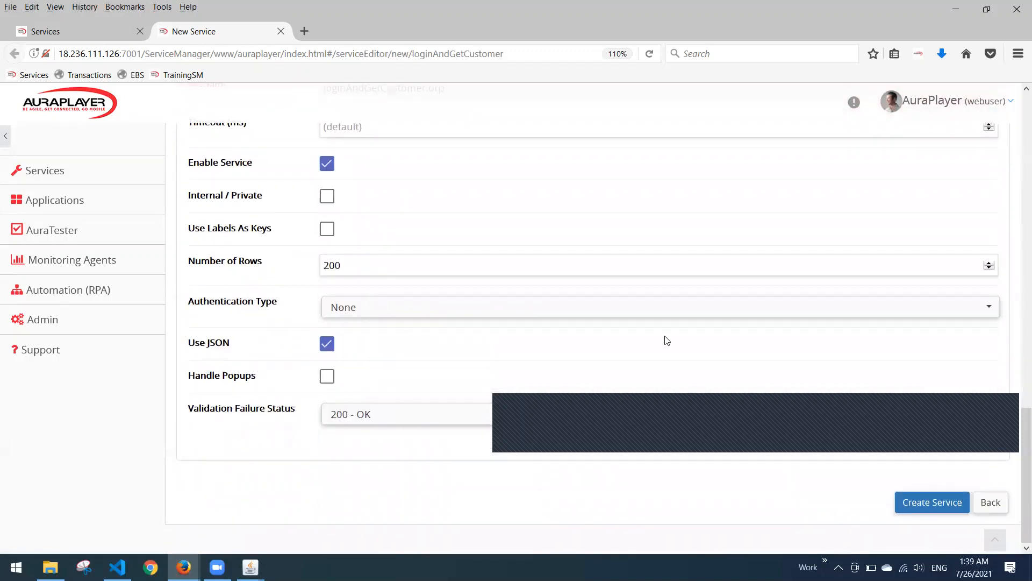
{"action": "left_click", "coordinate": [930, 502]}
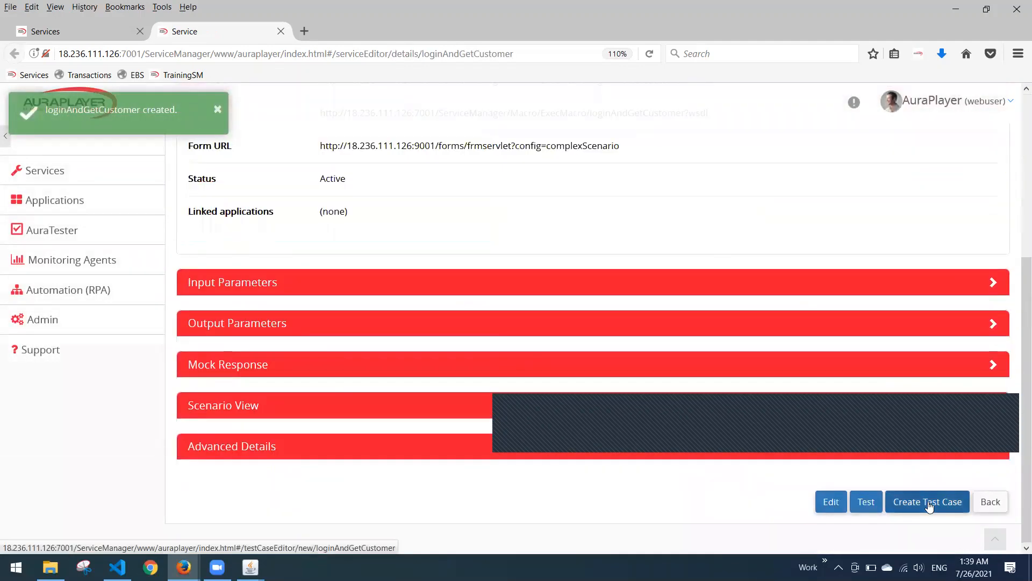
- Open loginAndGetCustomer in the Service Tester from the services list and run the test with the default input values
{"action": "left_click", "coordinate": [119, 184]}
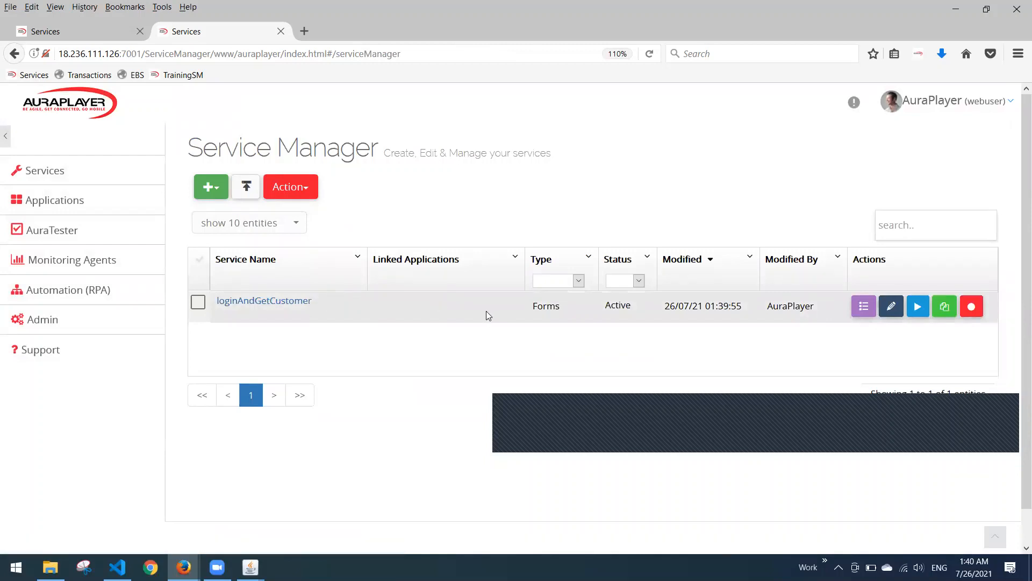
{"action": "left_click", "coordinate": [920, 307]}
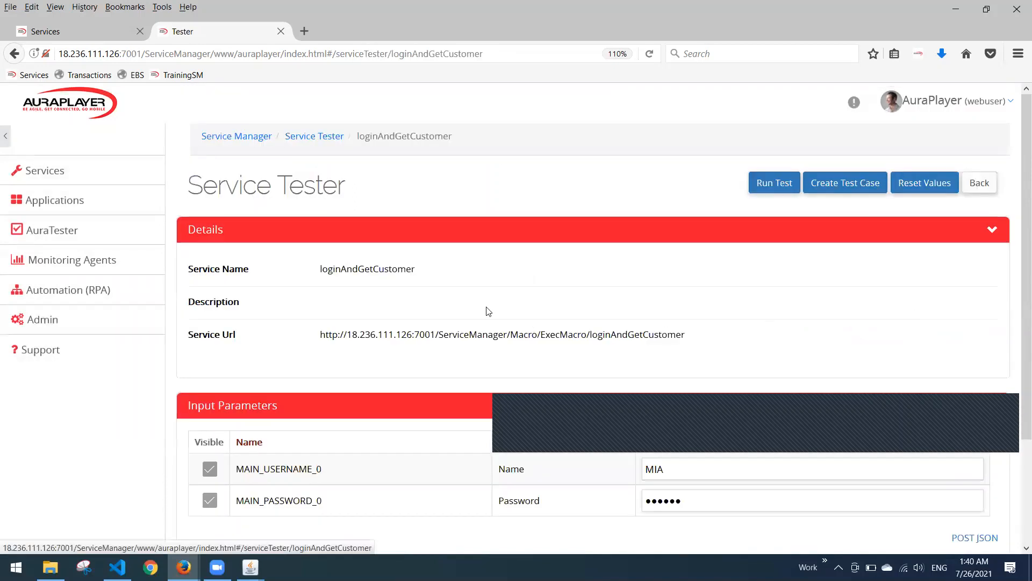
{"action": "scroll", "coordinate": [485, 307], "scroll_direction": "down", "scroll_amount": 3}
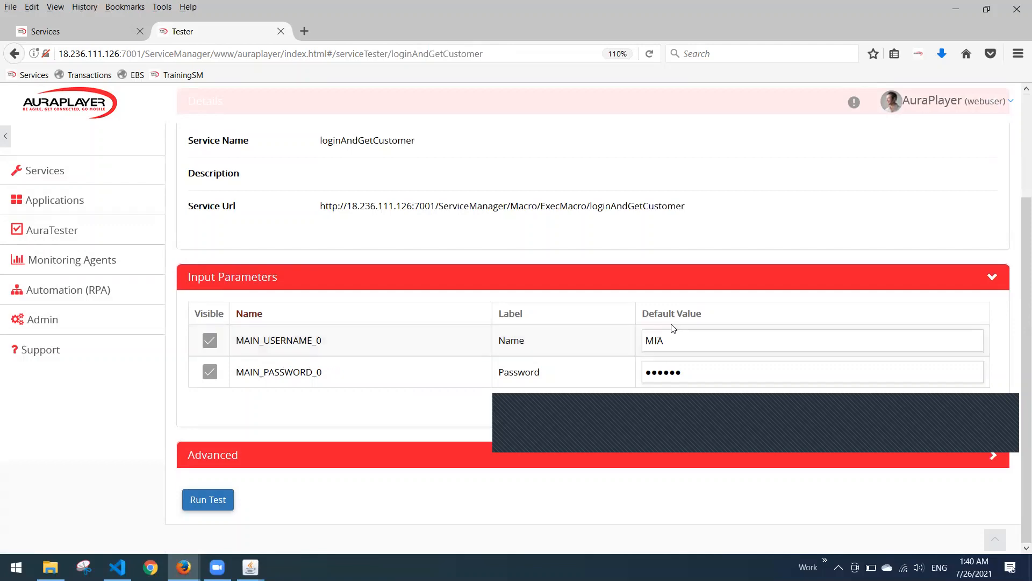
{"action": "left_click", "coordinate": [204, 497]}
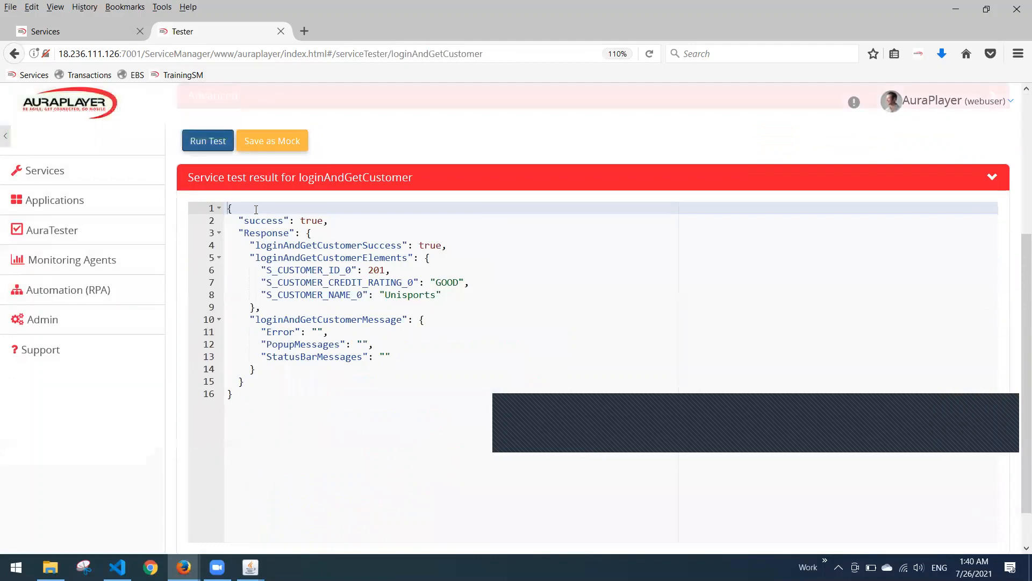
- Examine the customer ID, credit rating, name and message elements in the service test result
{"action": "scroll", "coordinate": [256, 209], "scroll_direction": "up", "scroll_amount": 4}
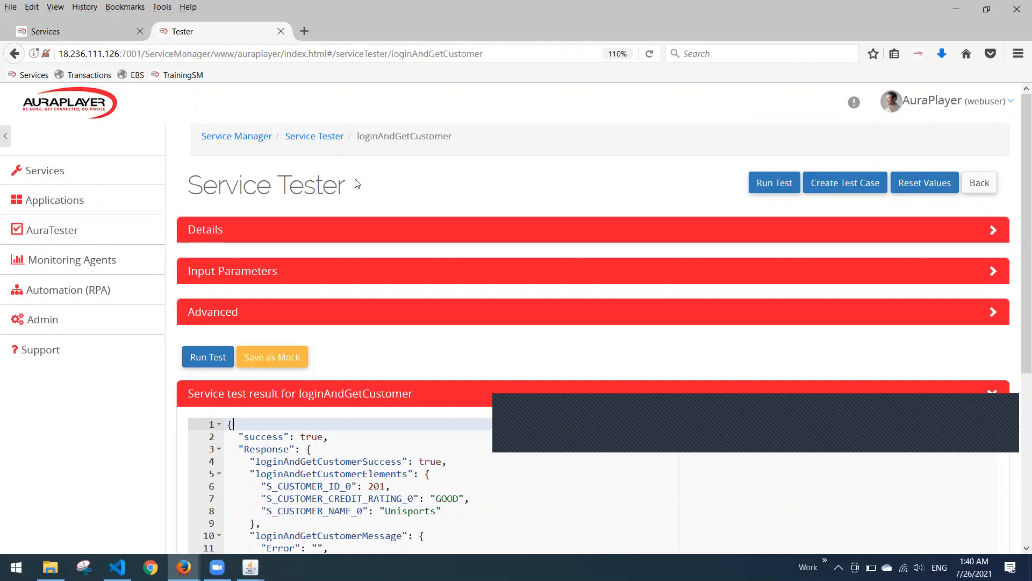
{"action": "scroll", "coordinate": [355, 183], "scroll_direction": "down", "scroll_amount": 3}
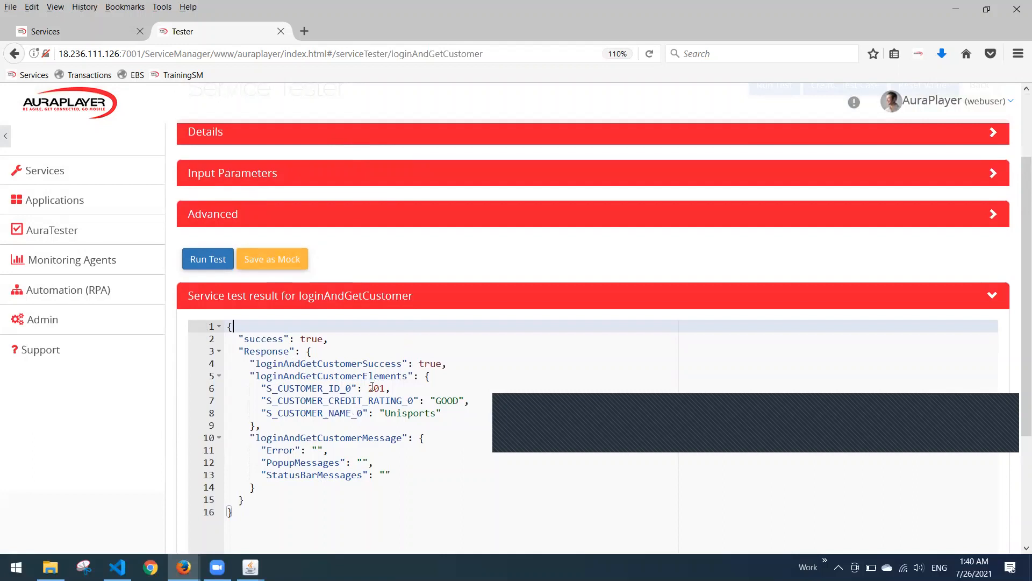
{"action": "left_click", "coordinate": [312, 388]}
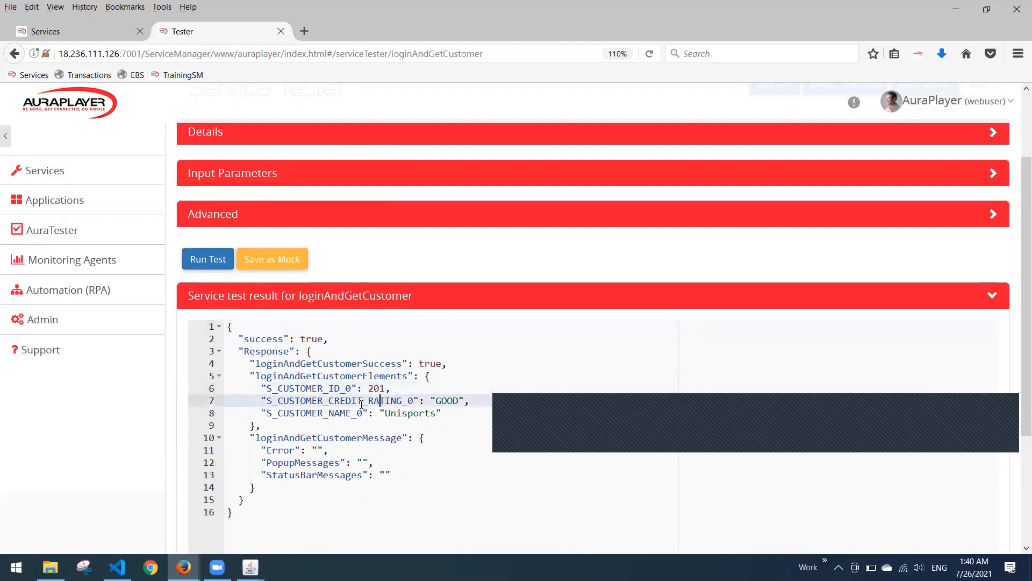
{"action": "left_click", "coordinate": [329, 413]}
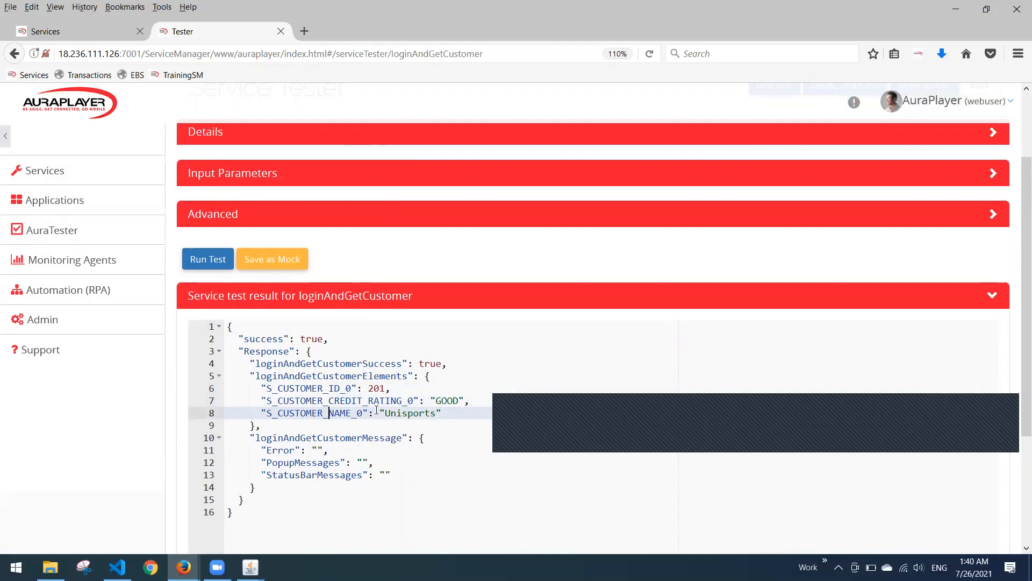
{"action": "left_click", "coordinate": [284, 450]}
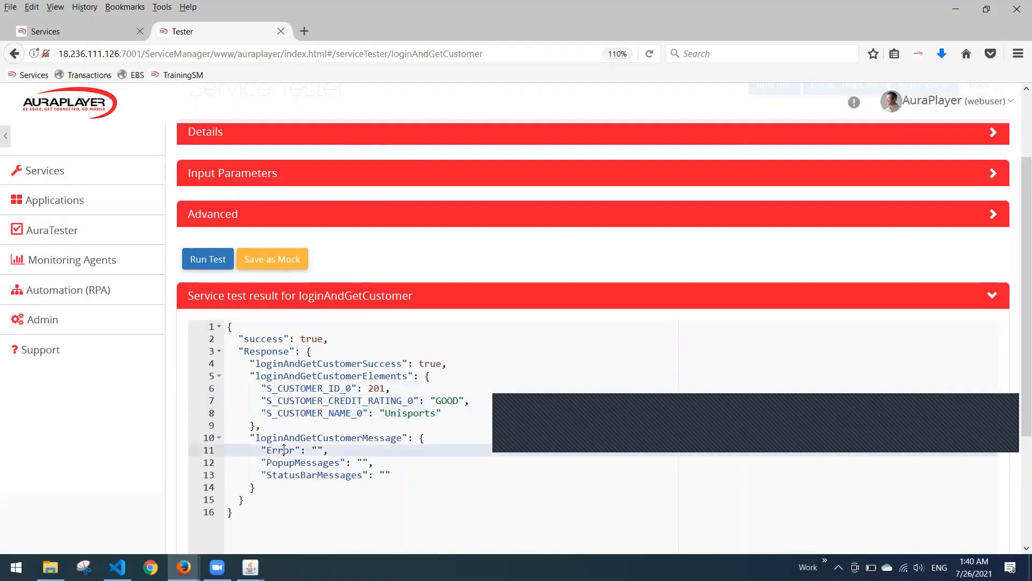
{"action": "left_click_drag", "start_coordinate": [397, 477], "coordinate": [267, 469]}
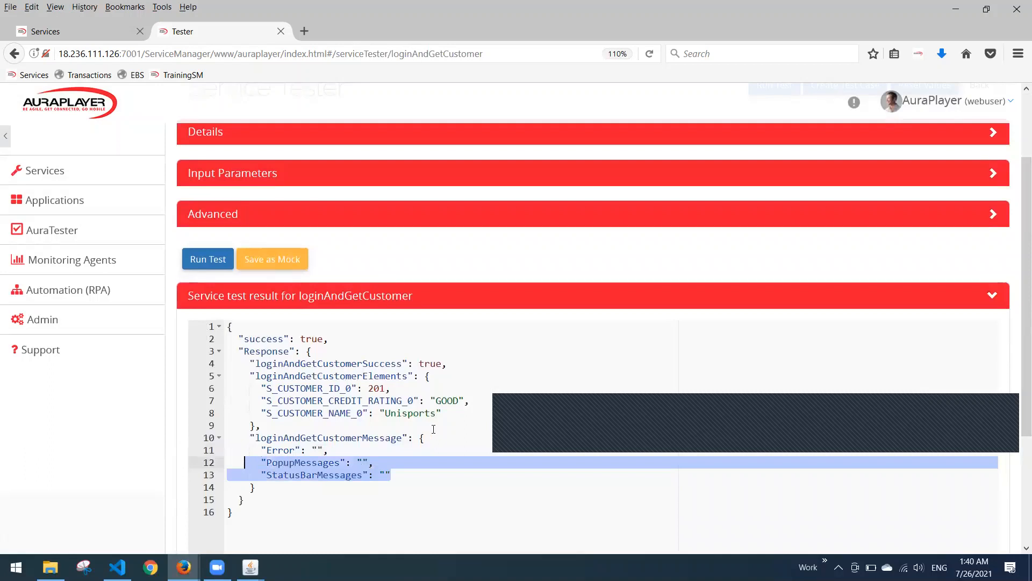
- Append an extra A to the MAIN_USERNAME_0 input value and run the service test again
{"action": "scroll", "coordinate": [433, 429], "scroll_direction": "up", "scroll_amount": 3}
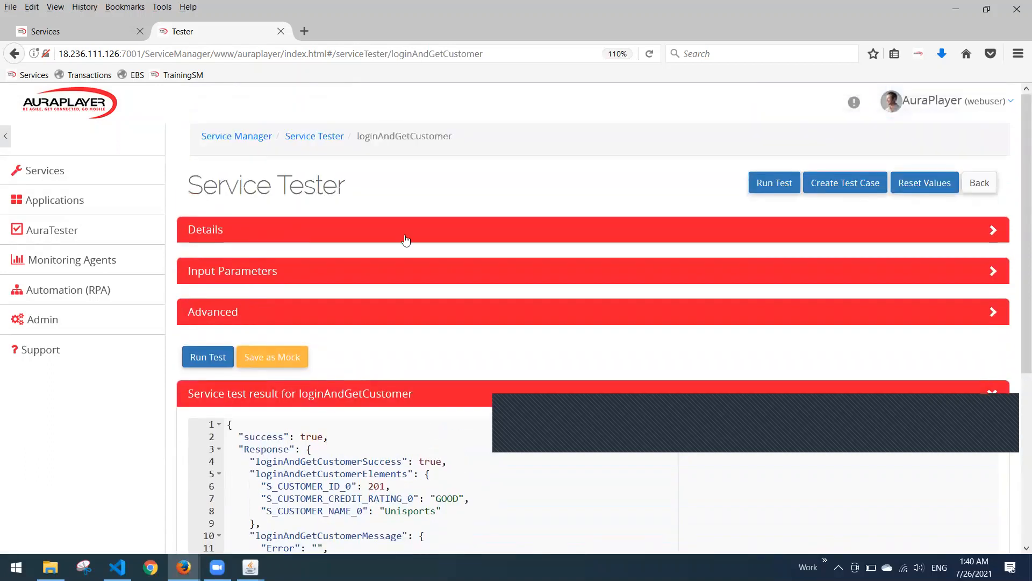
{"action": "left_click", "coordinate": [394, 278]}
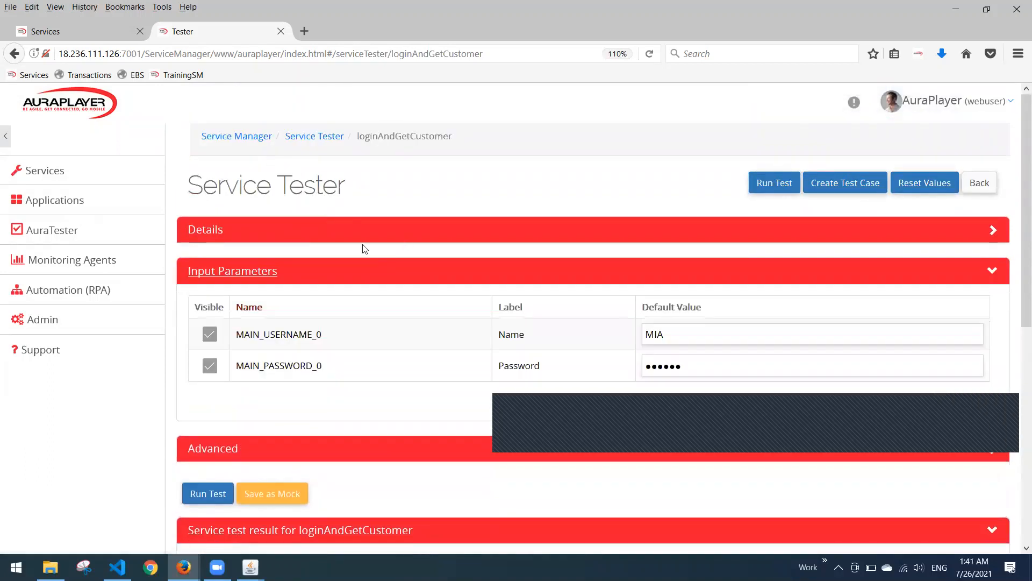
{"action": "left_click", "coordinate": [686, 332]}
{"action": "type", "text": "A"}
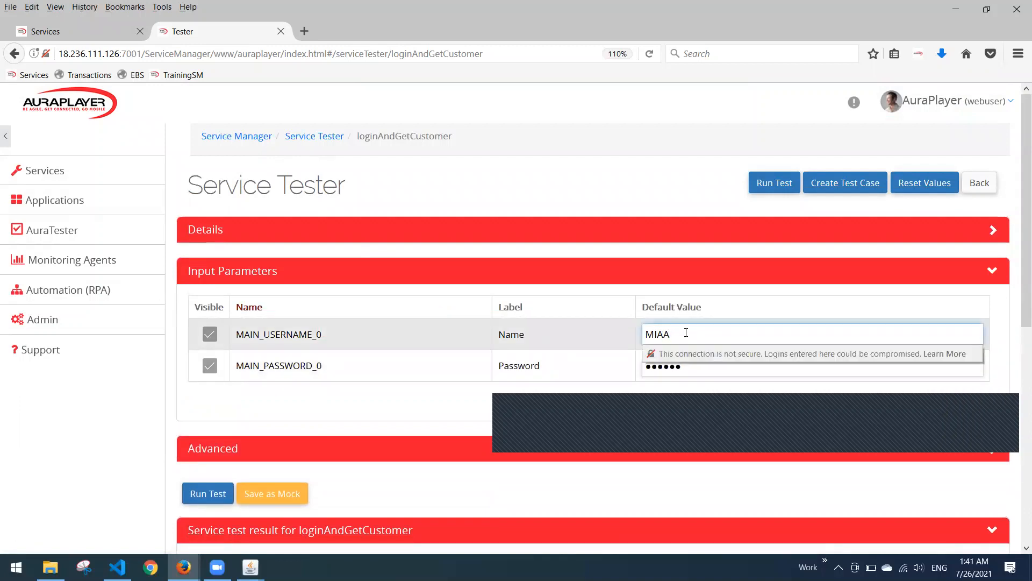
{"action": "left_click", "coordinate": [206, 492]}
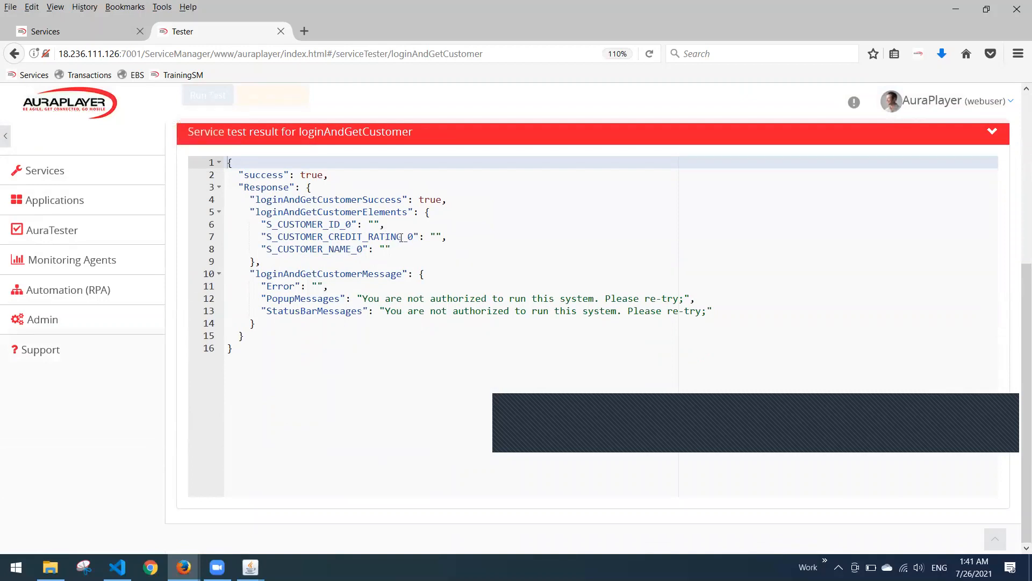
- Examine the popup and status bar messages and the loginAndGetCustomerSuccess flag in the new test result
{"action": "left_click", "coordinate": [323, 311]}
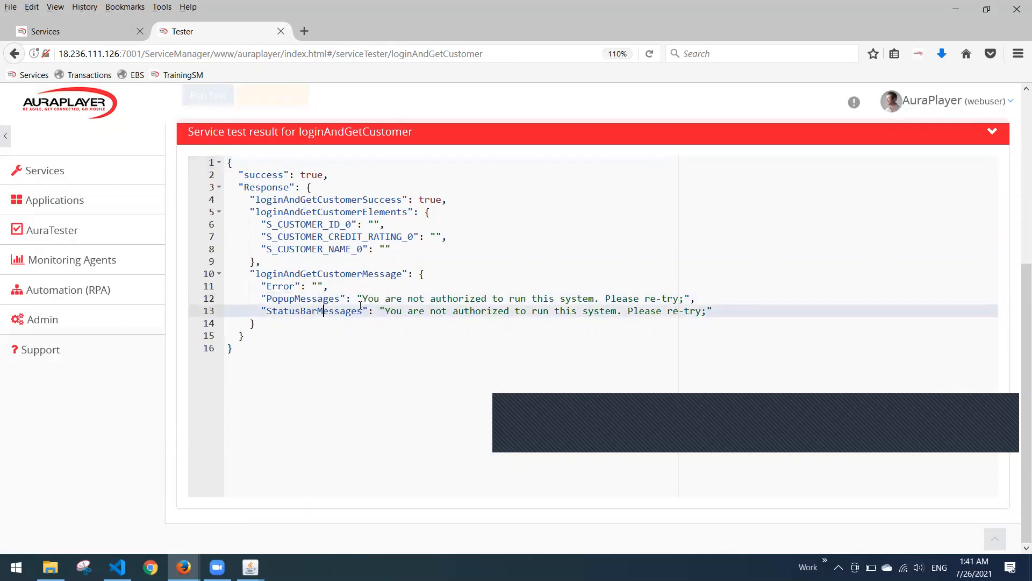
{"action": "mouse_move", "coordinate": [362, 297]}
{"action": "left_mouse_down"}
{"action": "mouse_move", "coordinate": [691, 298]}
{"action": "mouse_move", "coordinate": [325, 283]}
{"action": "mouse_move", "coordinate": [387, 320]}
{"action": "mouse_move", "coordinate": [363, 301]}
{"action": "left_mouse_up"}
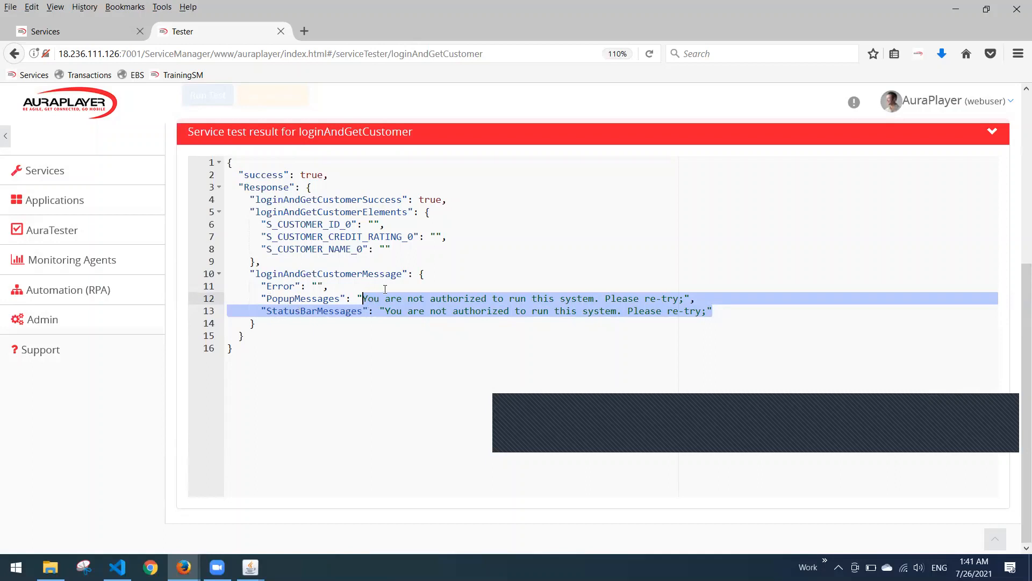
{"action": "double_click", "coordinate": [326, 200]}
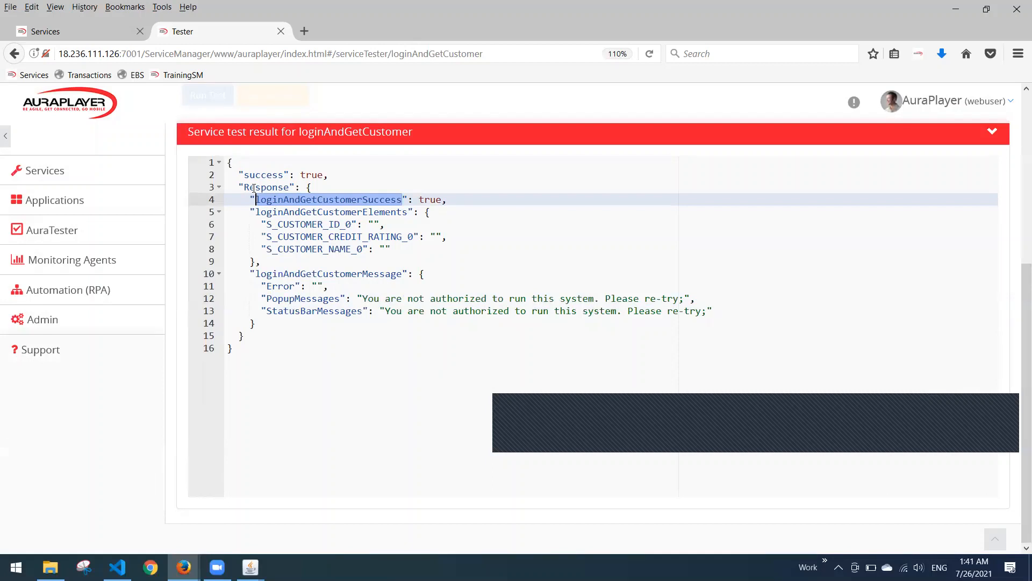
{"action": "double_click", "coordinate": [254, 188]}
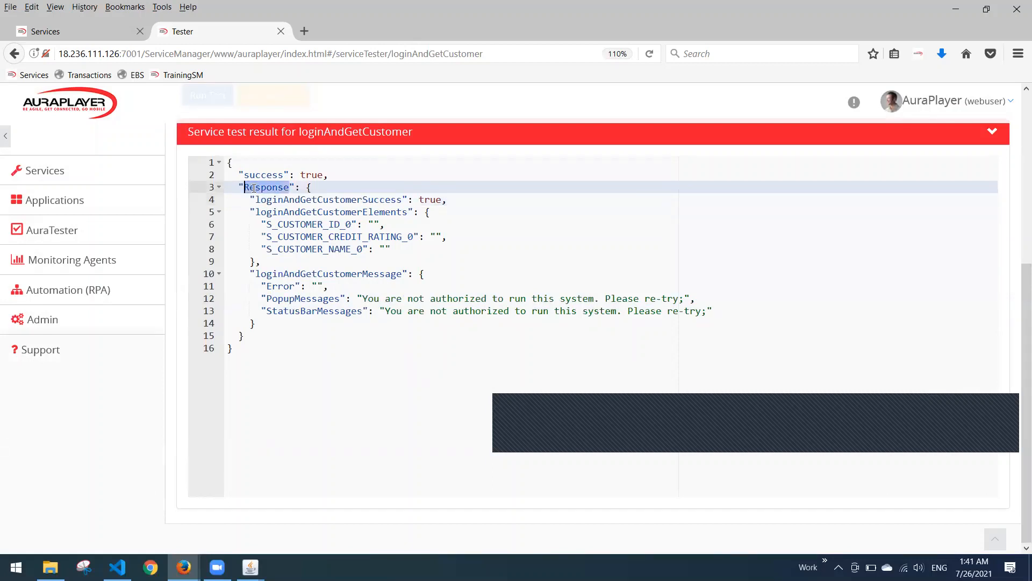
{"action": "left_click", "coordinate": [364, 200]}
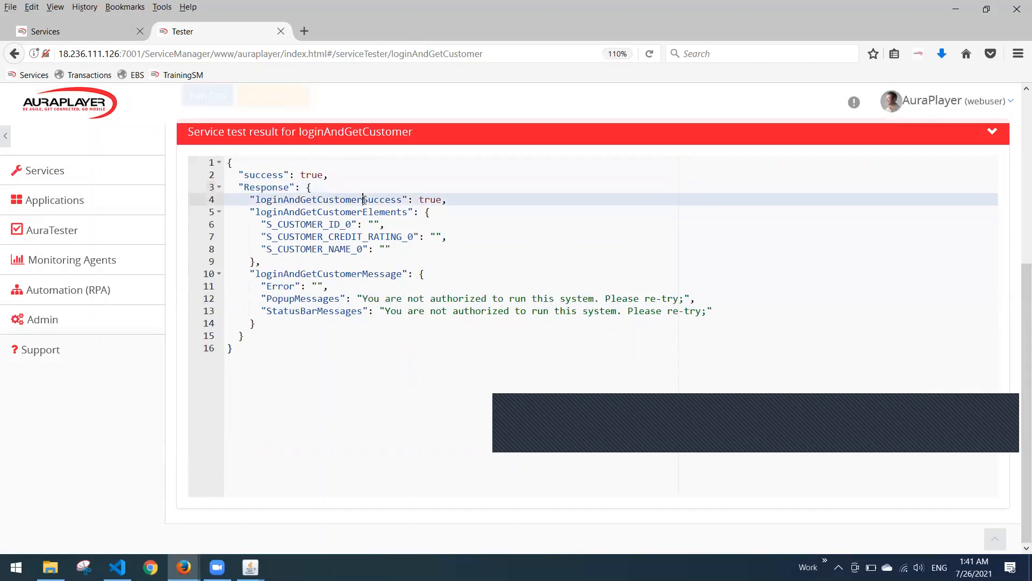
{"action": "double_click", "coordinate": [364, 200]}
{"action": "double_click", "coordinate": [434, 199]}
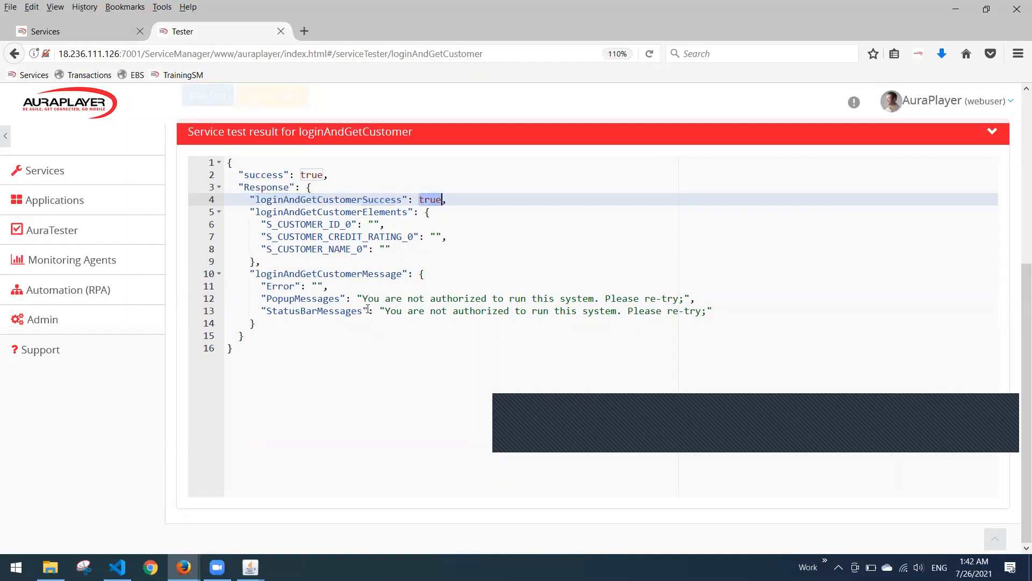
{"action": "left_click_drag", "start_coordinate": [404, 301], "coordinate": [639, 314]}
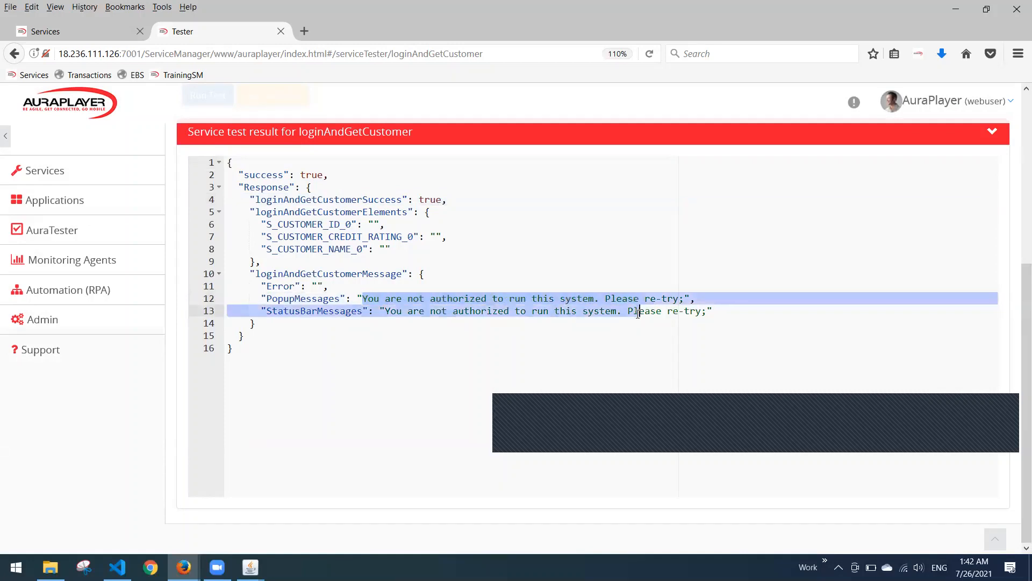
- Leave the Service Tester and open the loginAndGetCustomer service for editing
{"action": "scroll", "coordinate": [438, 201], "scroll_direction": "up", "scroll_amount": 5}
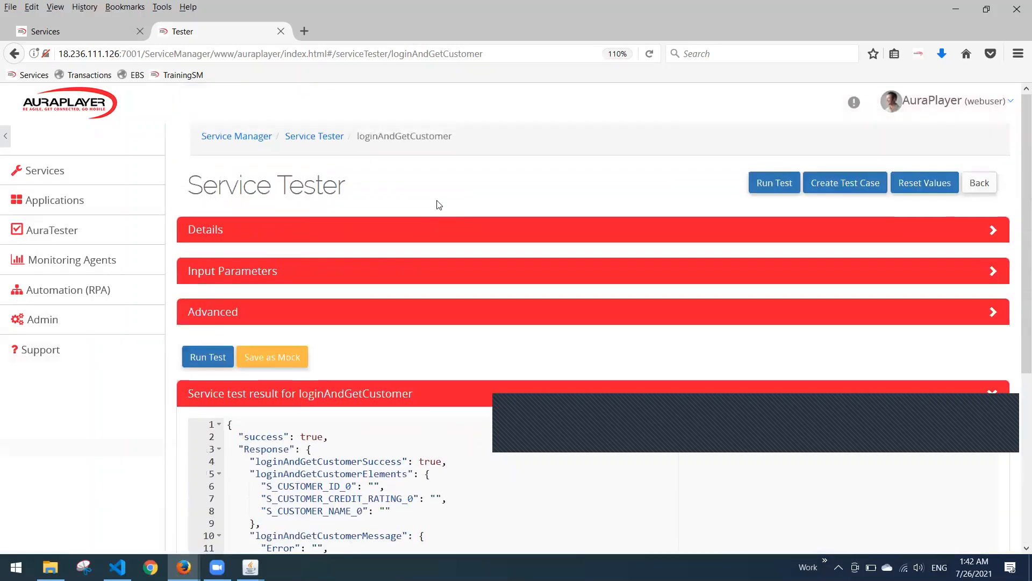
{"action": "left_click", "coordinate": [977, 181]}
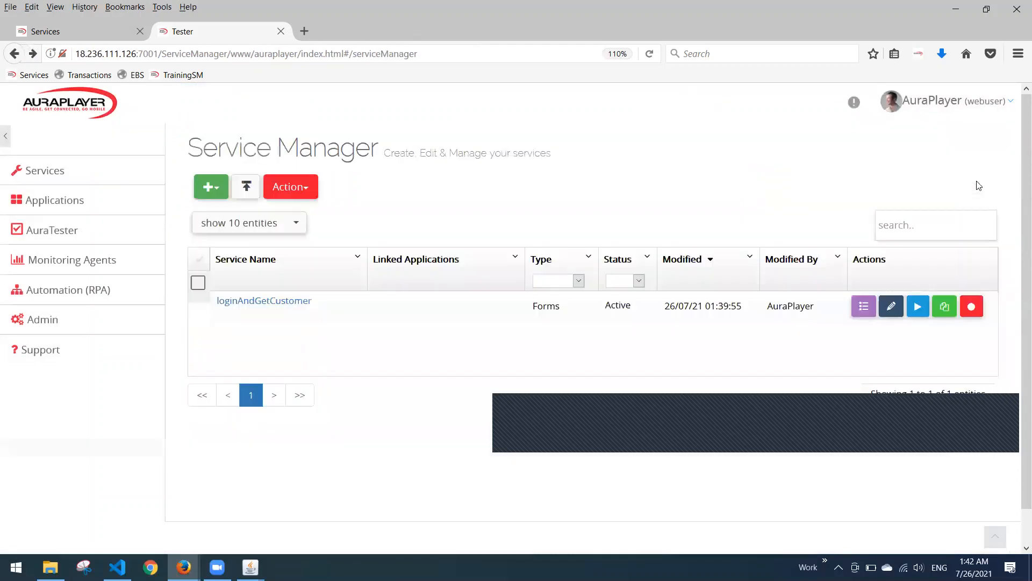
{"action": "left_click", "coordinate": [891, 306]}
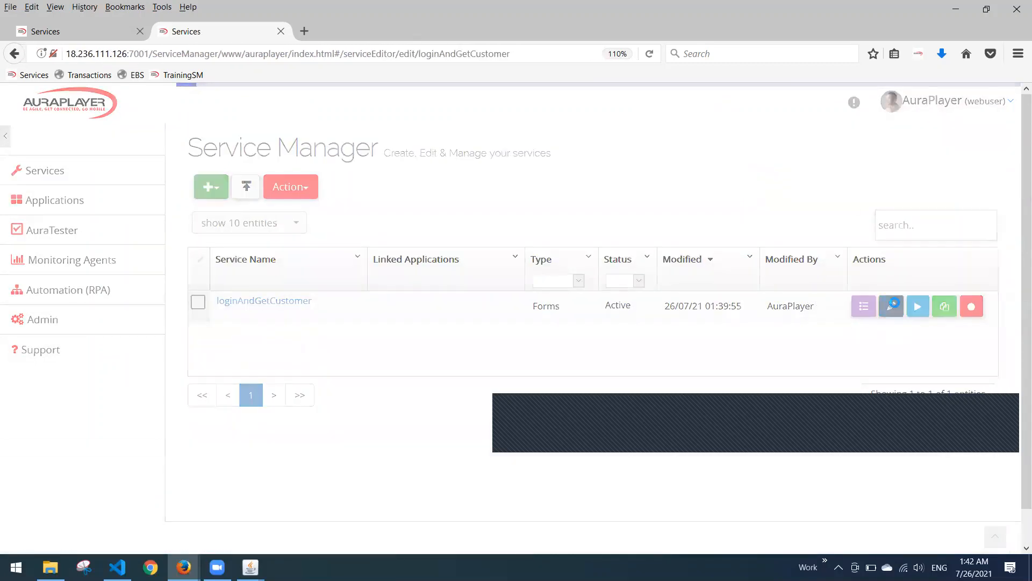
- Configure the PopupMessages output parameter to fail validation when Response is NOT empty, and save the loginAndGetCustomer service
{"action": "scroll", "coordinate": [895, 302], "scroll_direction": "down", "scroll_amount": 15}
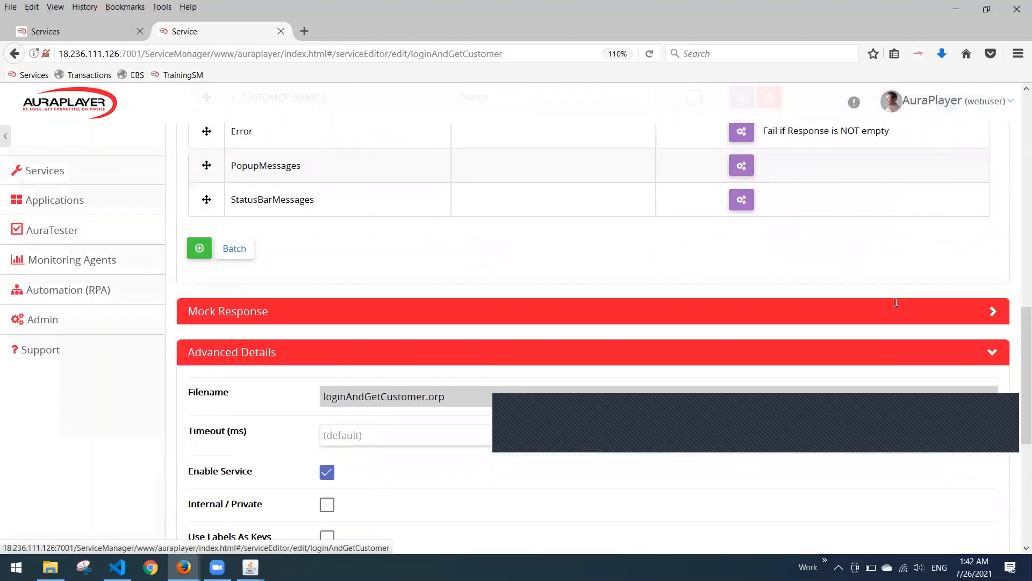
{"action": "scroll", "coordinate": [896, 302], "scroll_direction": "up", "scroll_amount": 3}
{"action": "scroll", "coordinate": [629, 258], "scroll_direction": "up", "scroll_amount": 4}
{"action": "scroll", "coordinate": [618, 257], "scroll_direction": "down", "scroll_amount": 4}
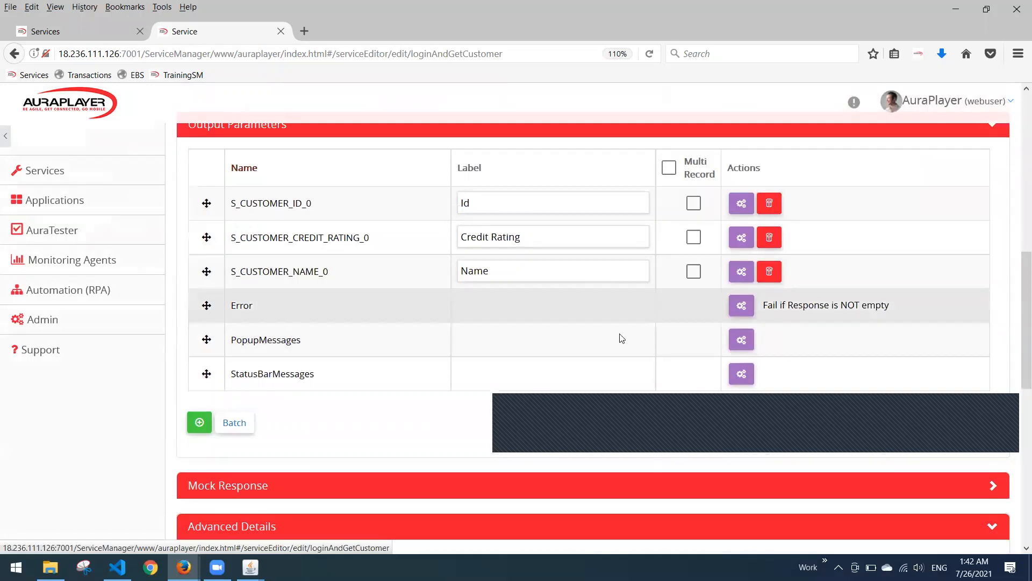
{"action": "left_click", "coordinate": [746, 340]}
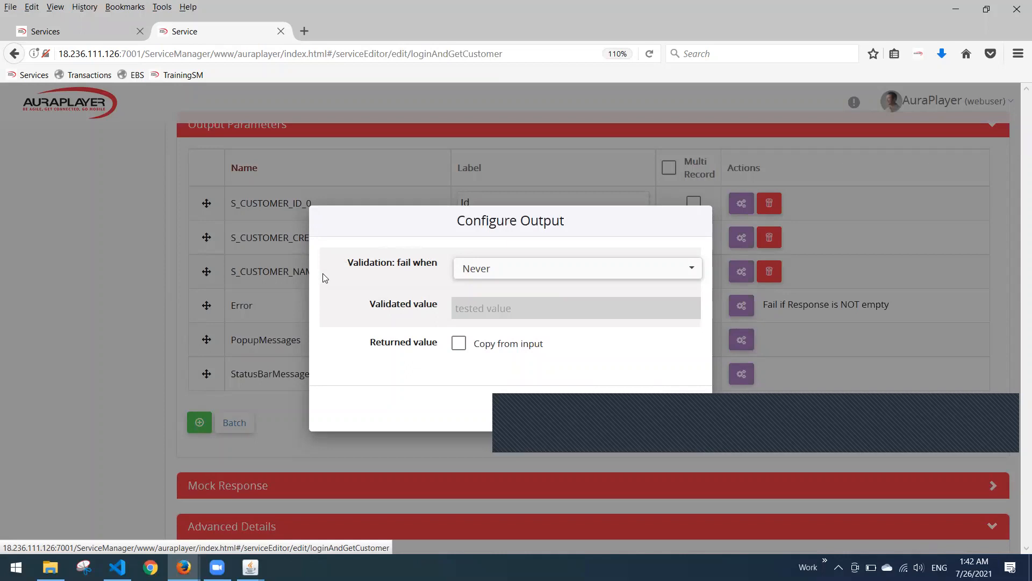
{"action": "left_click", "coordinate": [500, 271]}
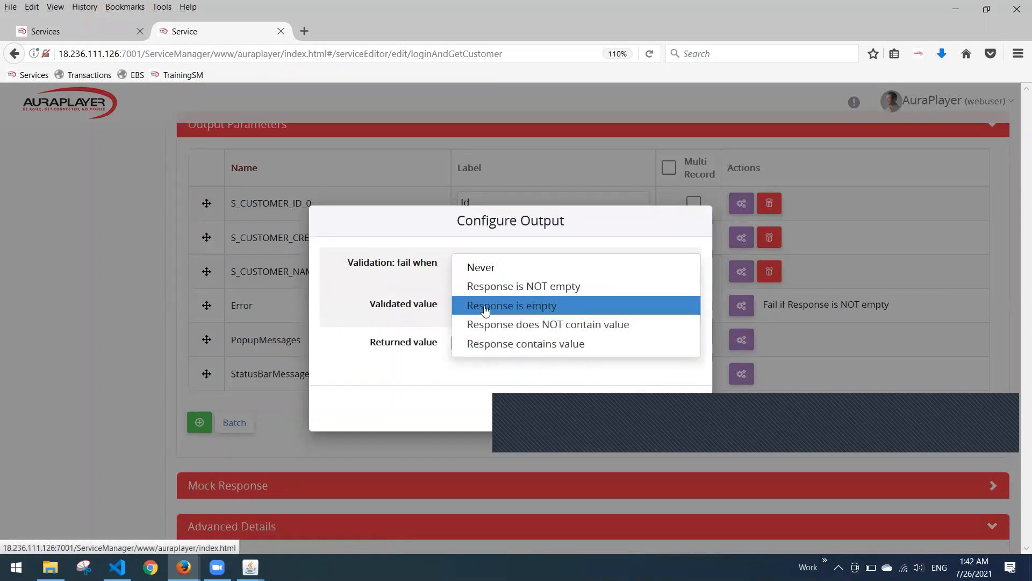
{"action": "left_click", "coordinate": [552, 344]}
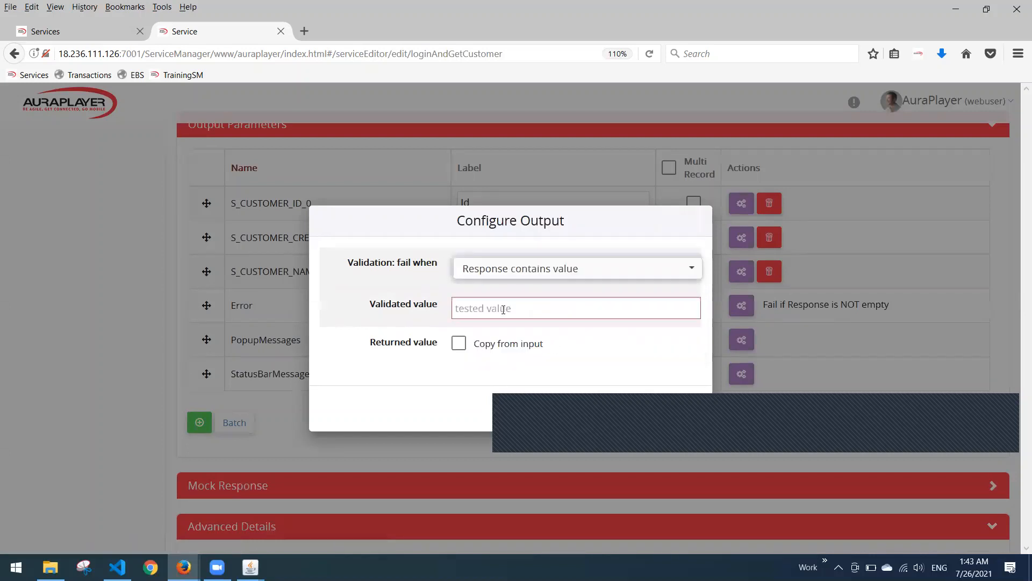
{"action": "left_click", "coordinate": [484, 271]}
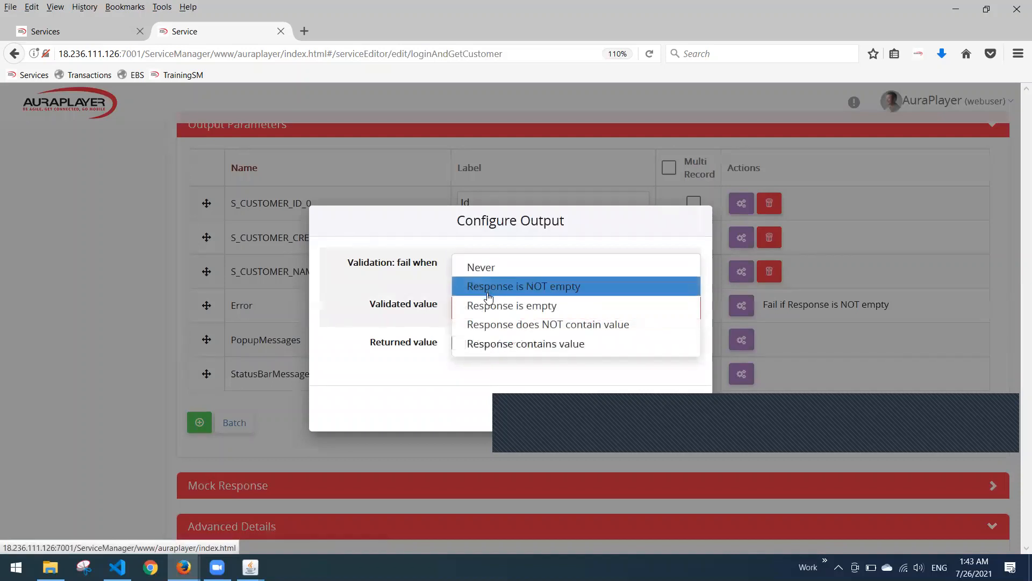
{"action": "left_click", "coordinate": [485, 293]}
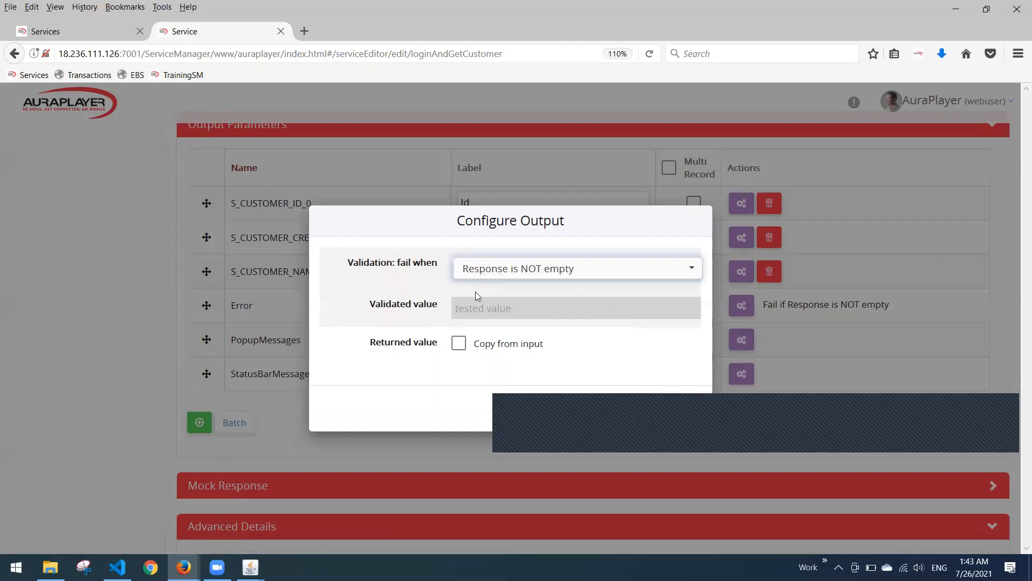
{"action": "left_click", "coordinate": [623, 419]}
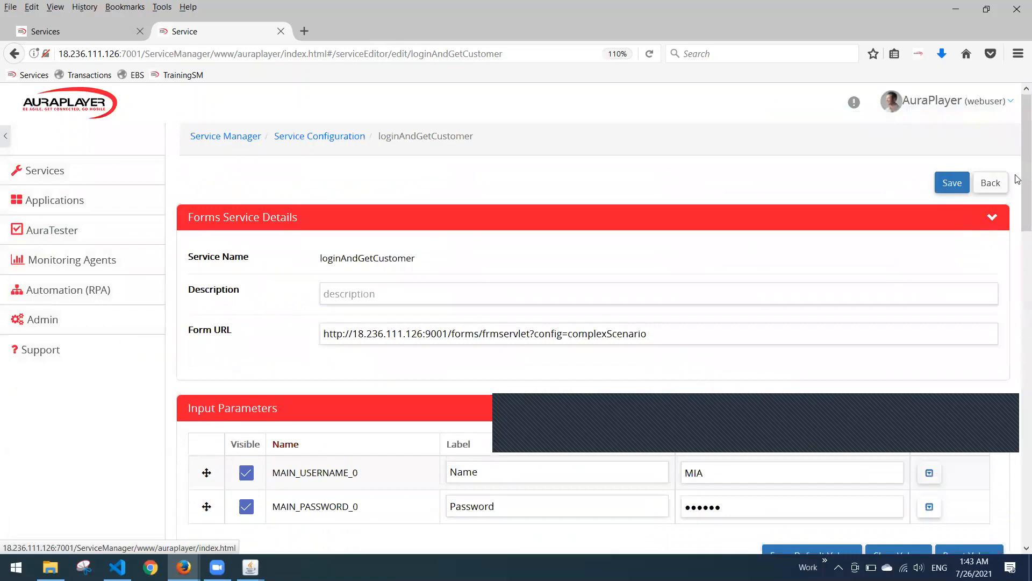
{"action": "left_click", "coordinate": [965, 181]}
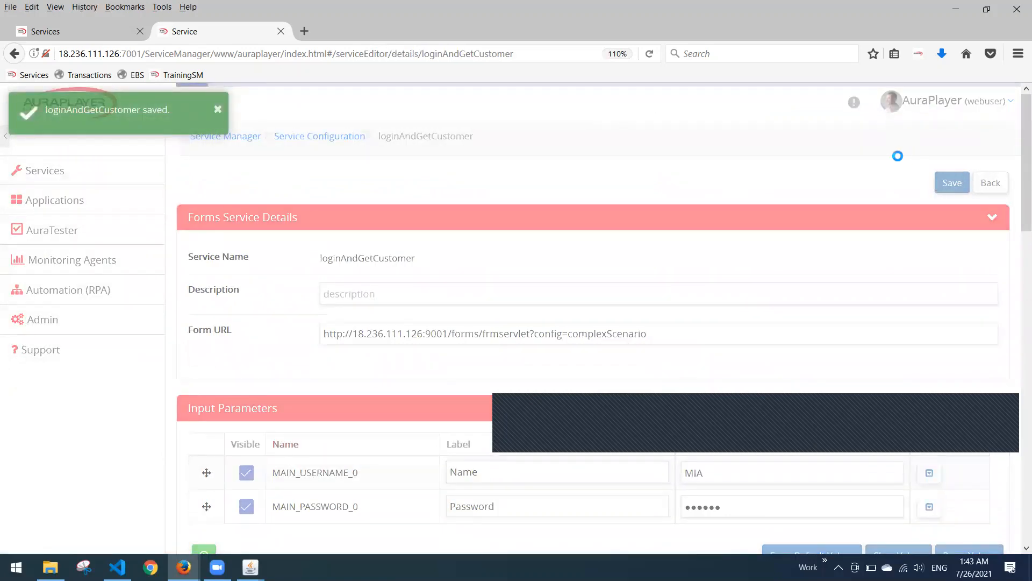
- Test the saved service with an extra A appended to the MAIN_USERNAME_0 value and check the loginAndGetCustomerSuccess flag in the result
{"action": "left_click", "coordinate": [866, 183]}
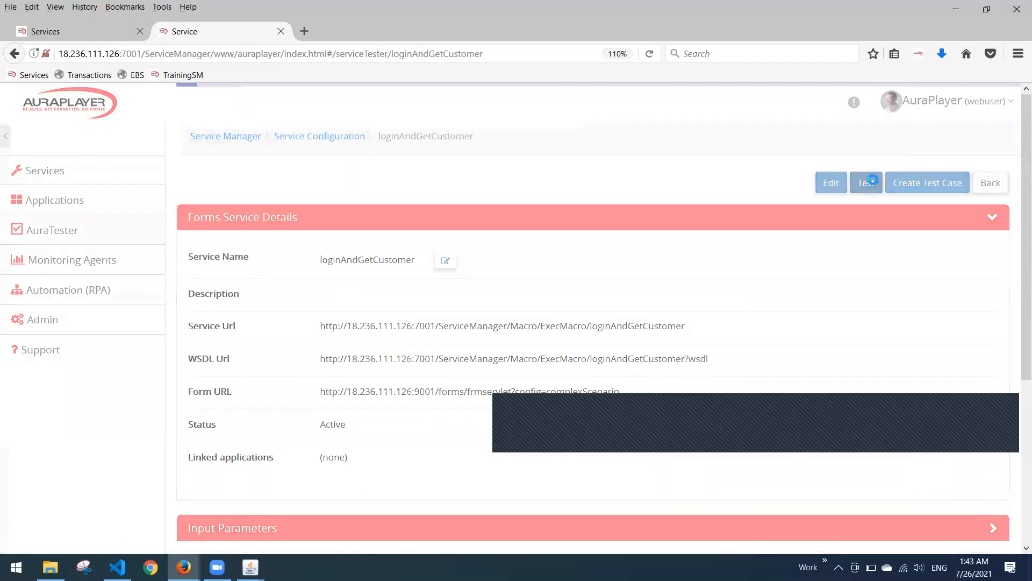
{"action": "scroll", "coordinate": [562, 350], "scroll_direction": "down", "scroll_amount": 3}
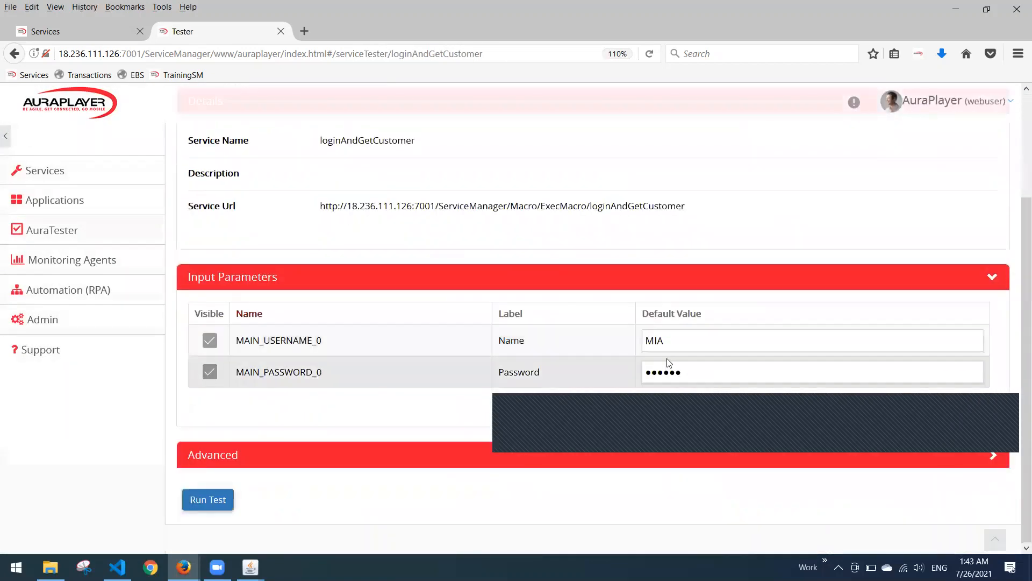
{"action": "left_click", "coordinate": [687, 341]}
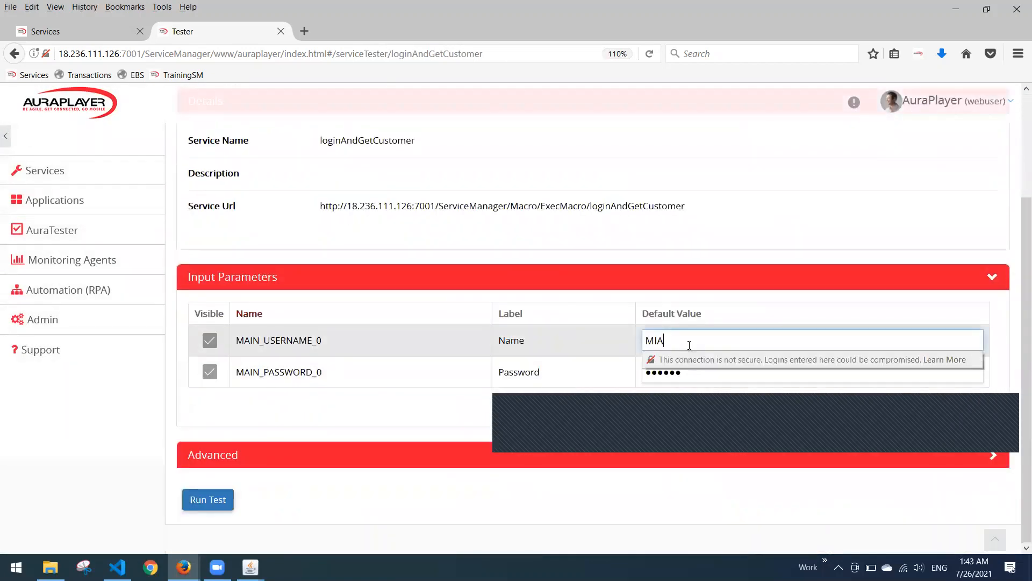
{"action": "type", "text": "A"}
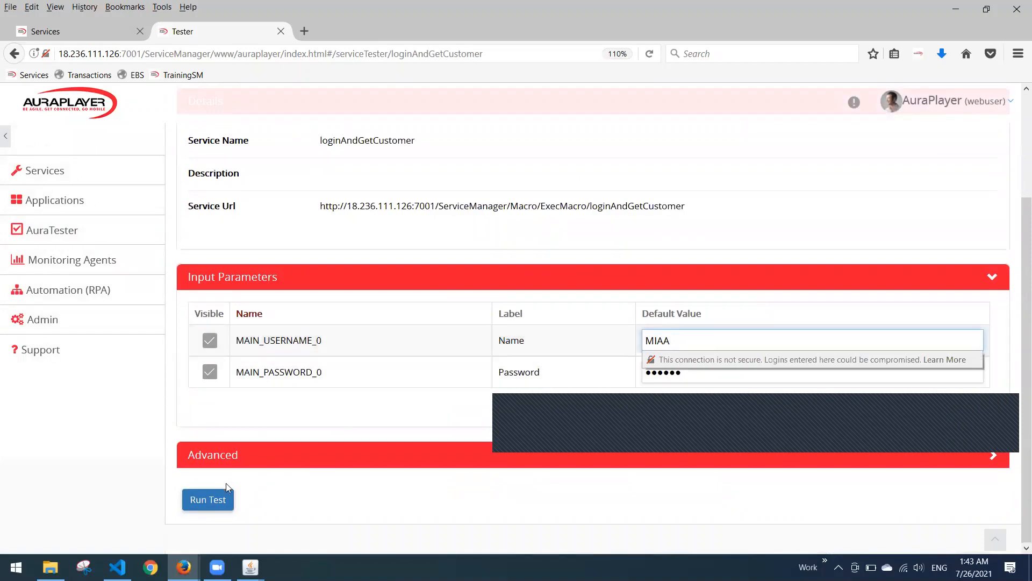
{"action": "left_click", "coordinate": [216, 499]}
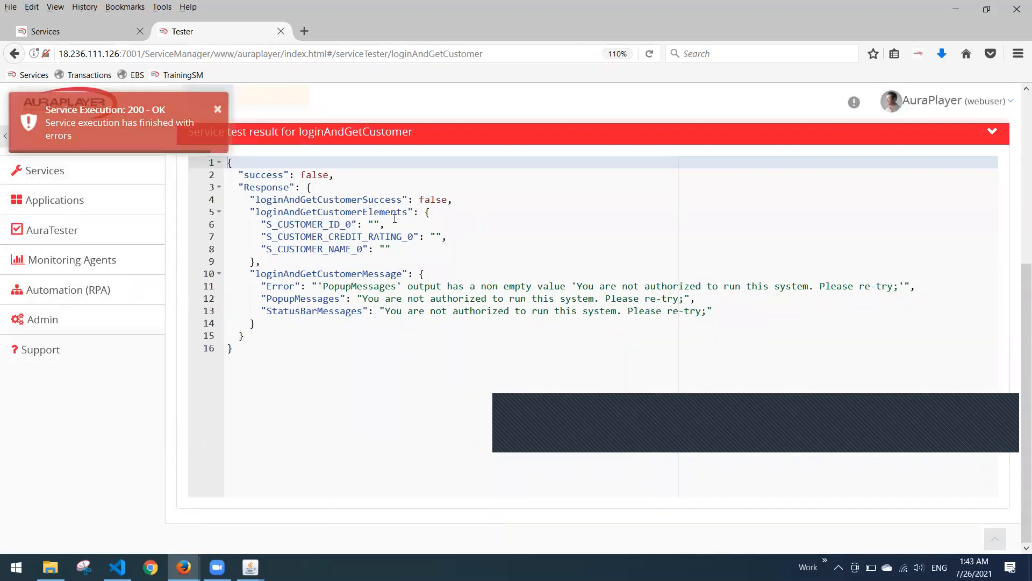
{"action": "double_click", "coordinate": [441, 198]}
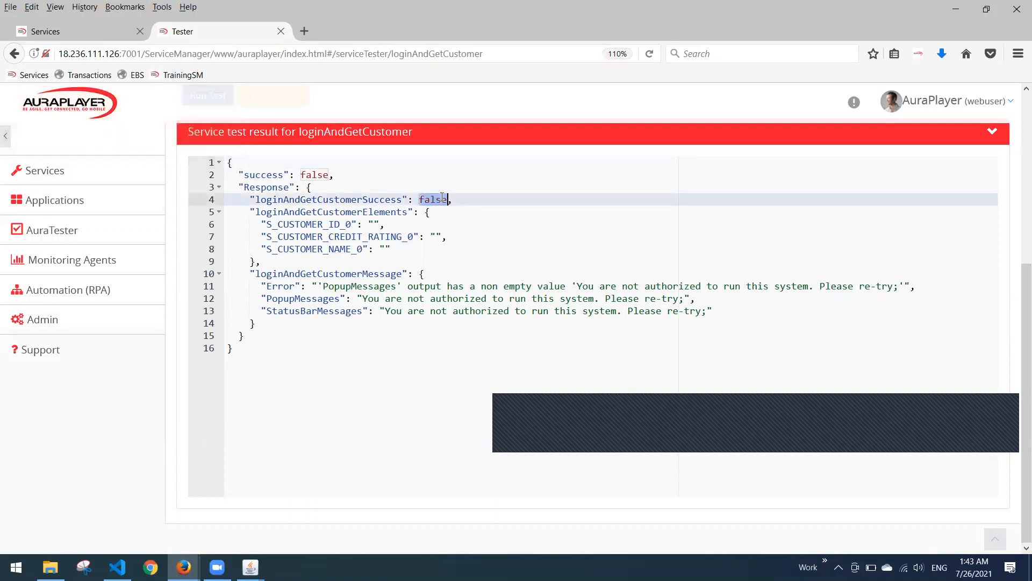